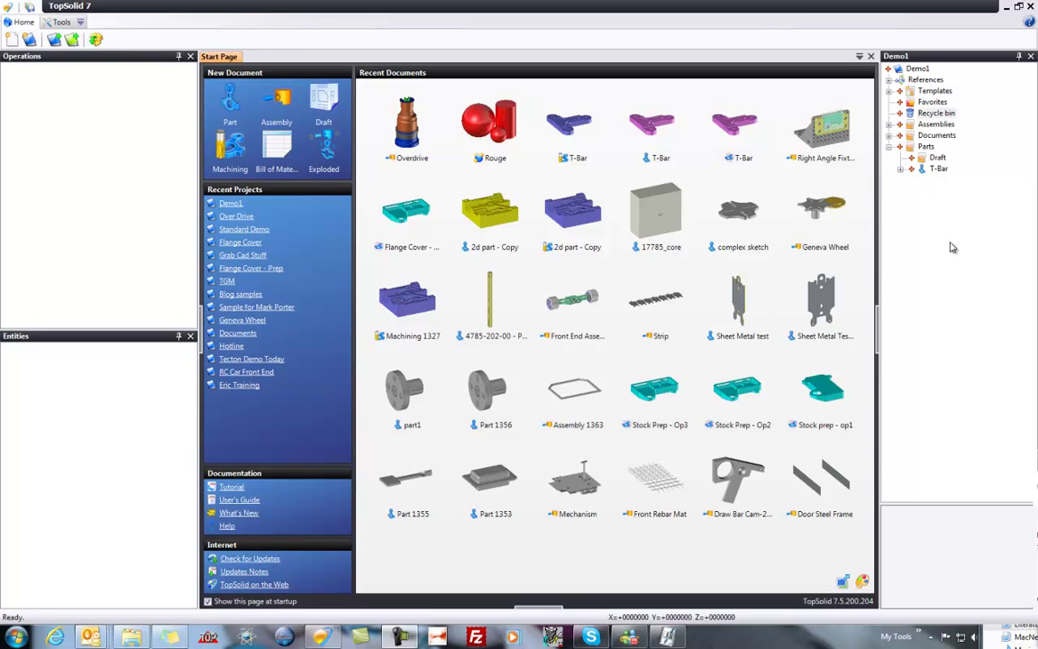
- Open the T-Bar part document from the project tree
double_click(937, 171)
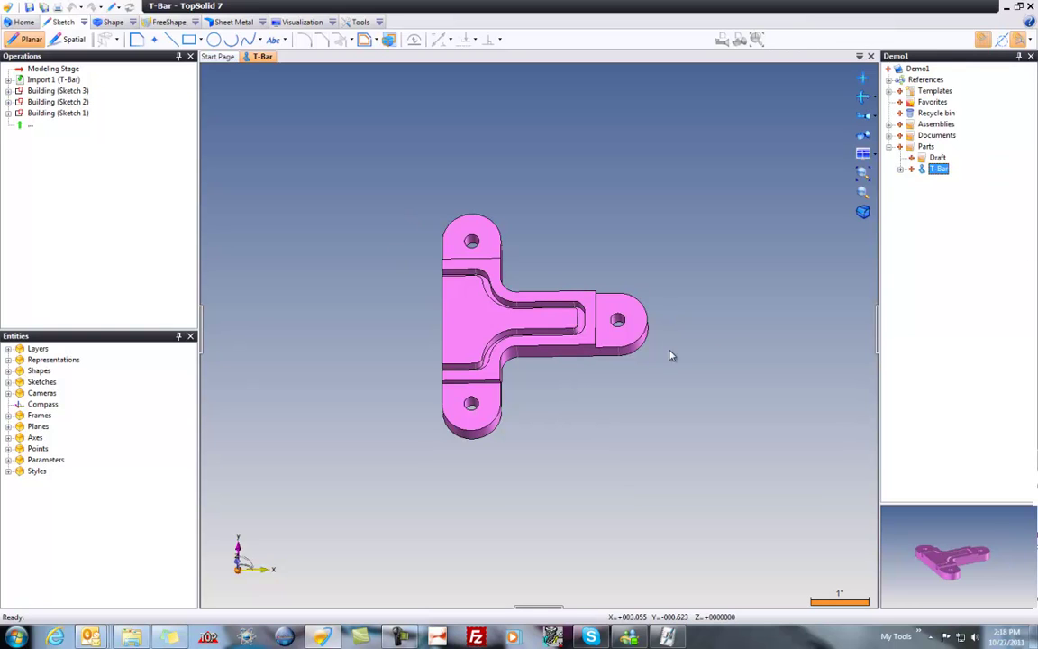
- Create a blank-template machined part setting for T-Bar and drag in a second T-Bar
right_click(937, 169)
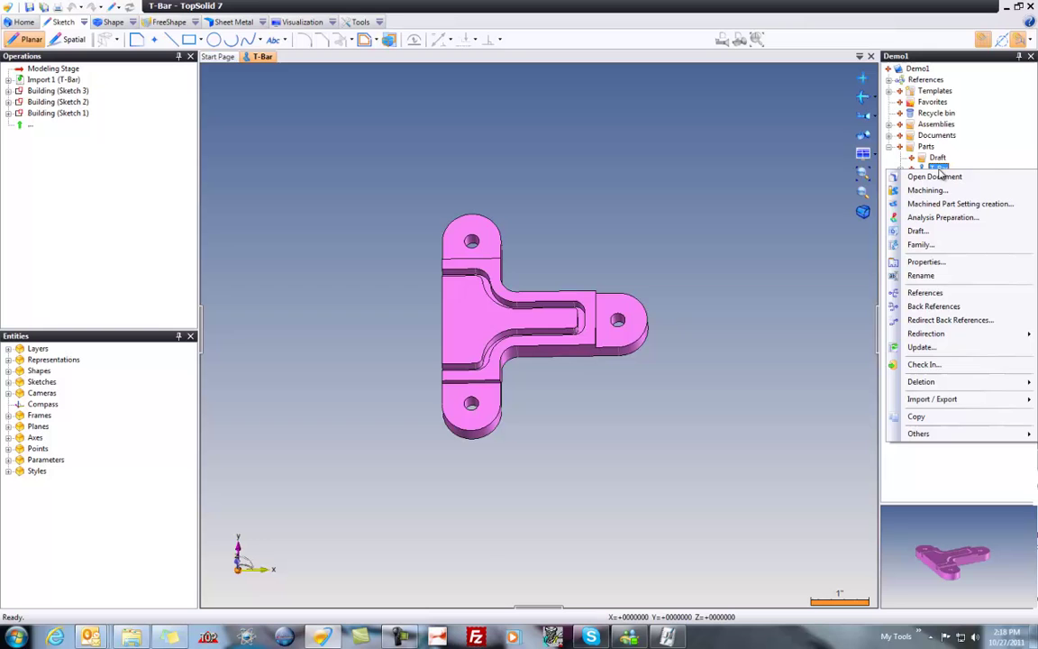
left_click(923, 206)
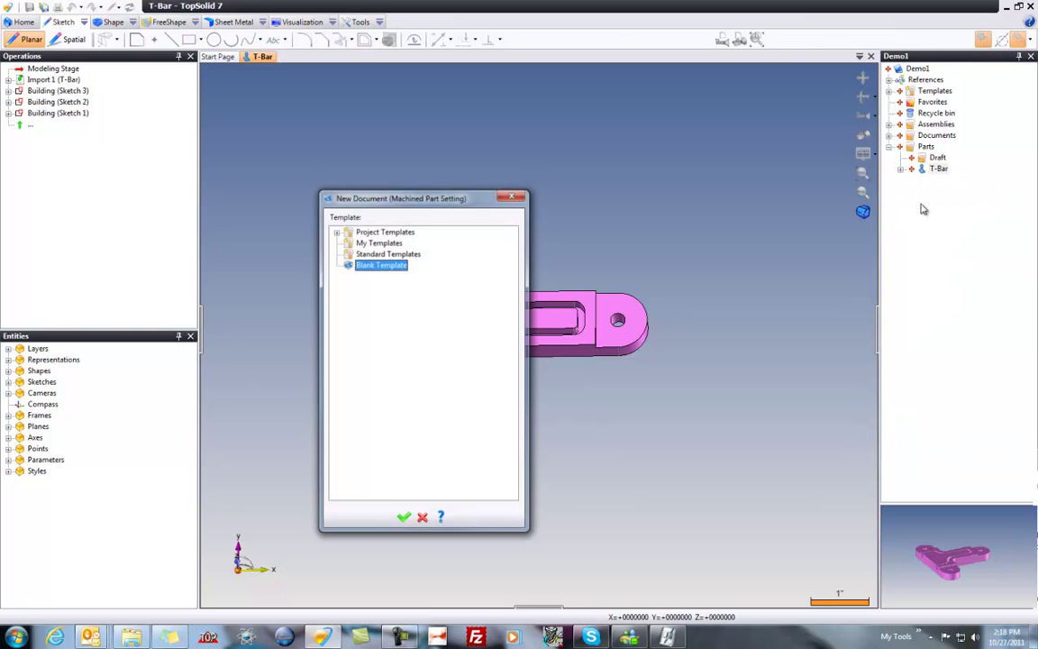
left_click(405, 519)
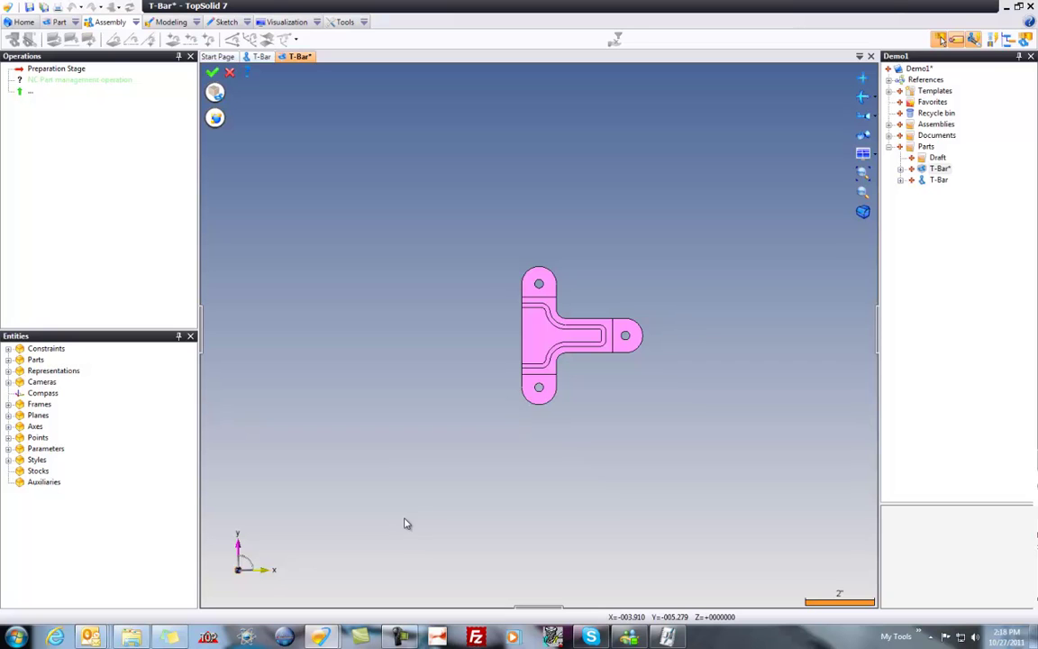
left_click(213, 71)
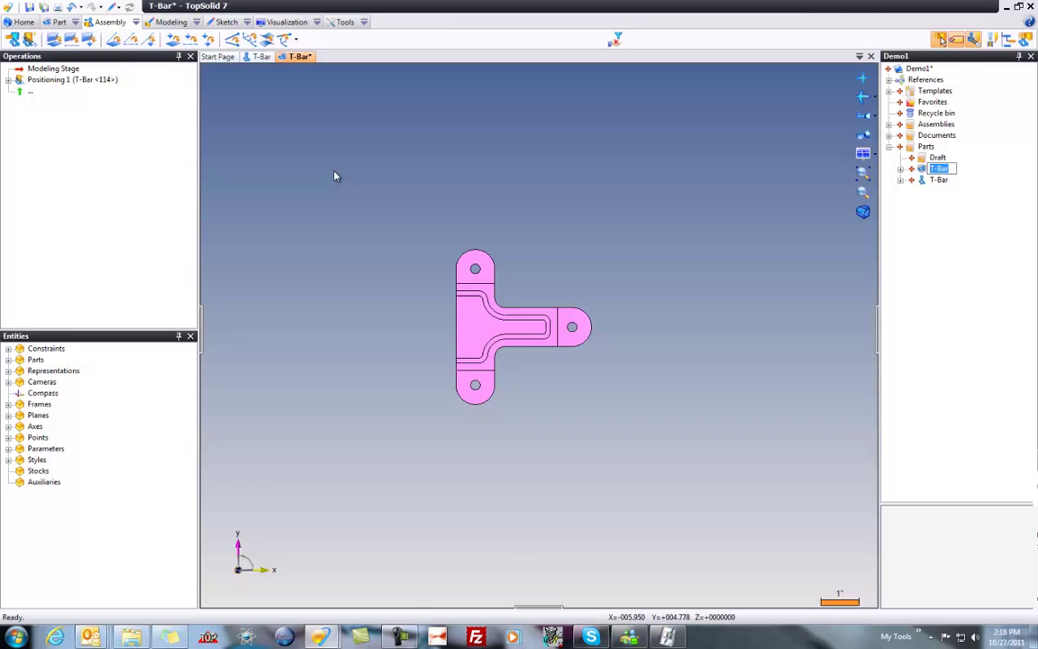
left_click(938, 180)
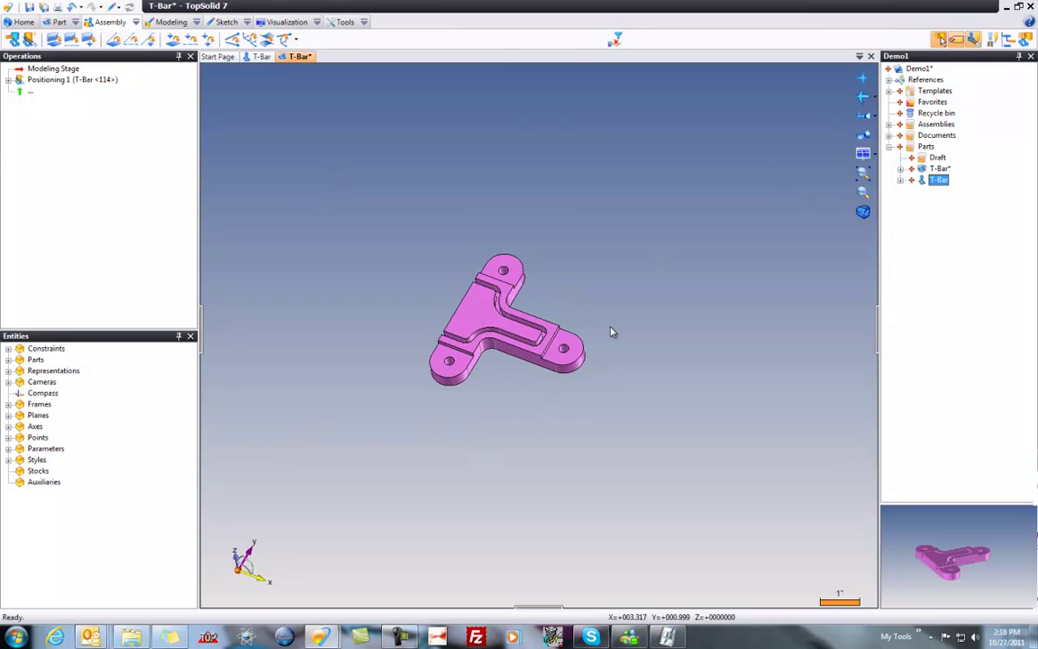
left_click_drag(612, 332, 638, 290)
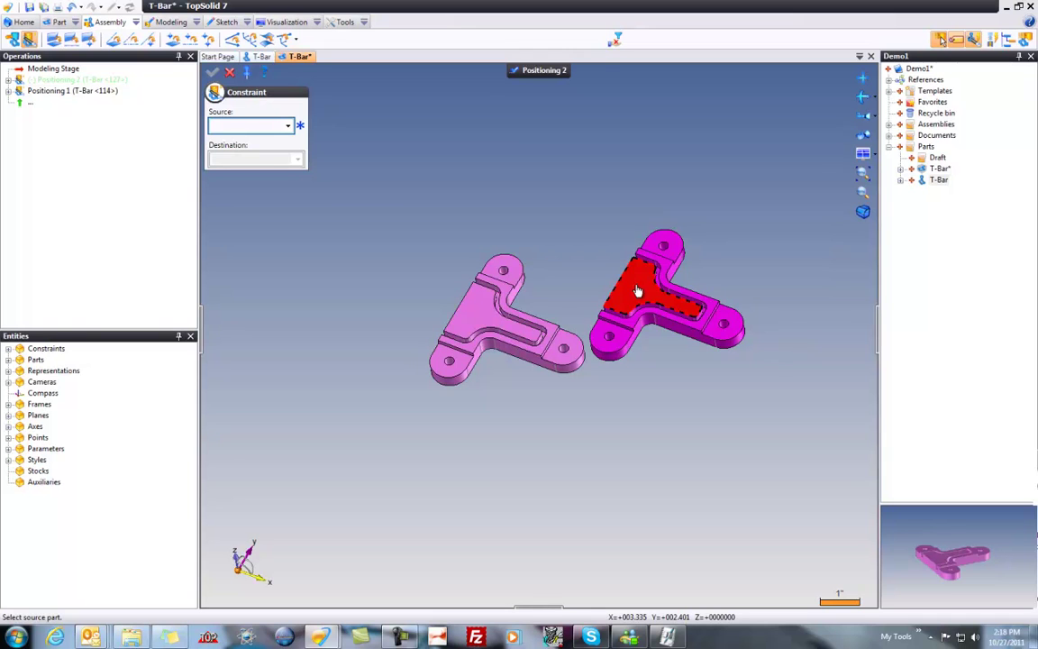
- Mate a face of the second T-Bar onto the first with a 0.55 plane offset
left_click(689, 339)
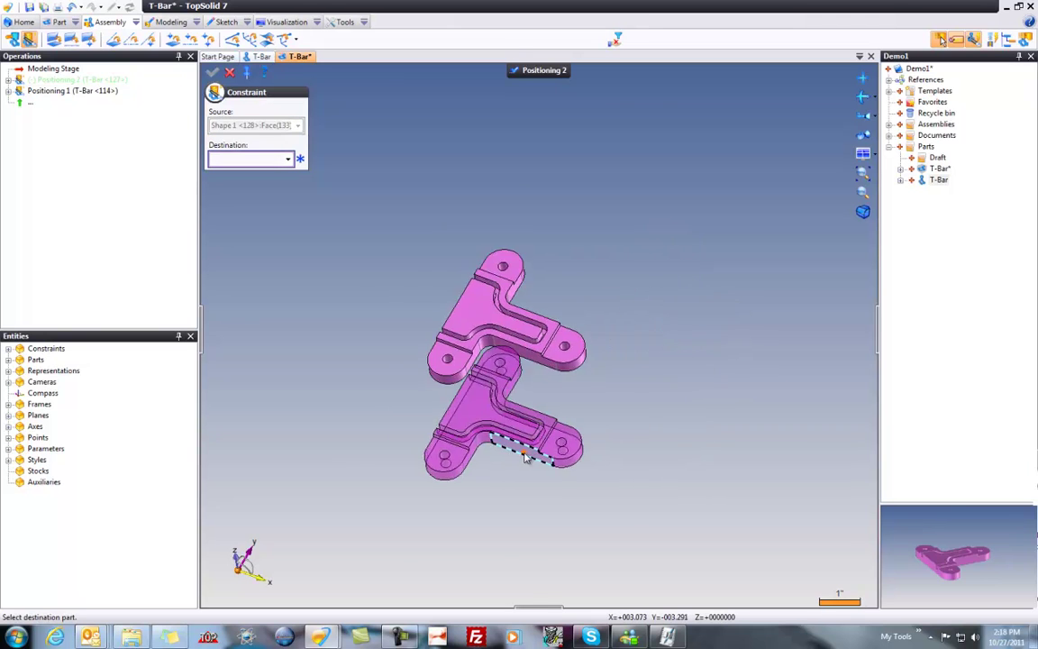
scroll(531, 397, "up", 5)
left_click(565, 290)
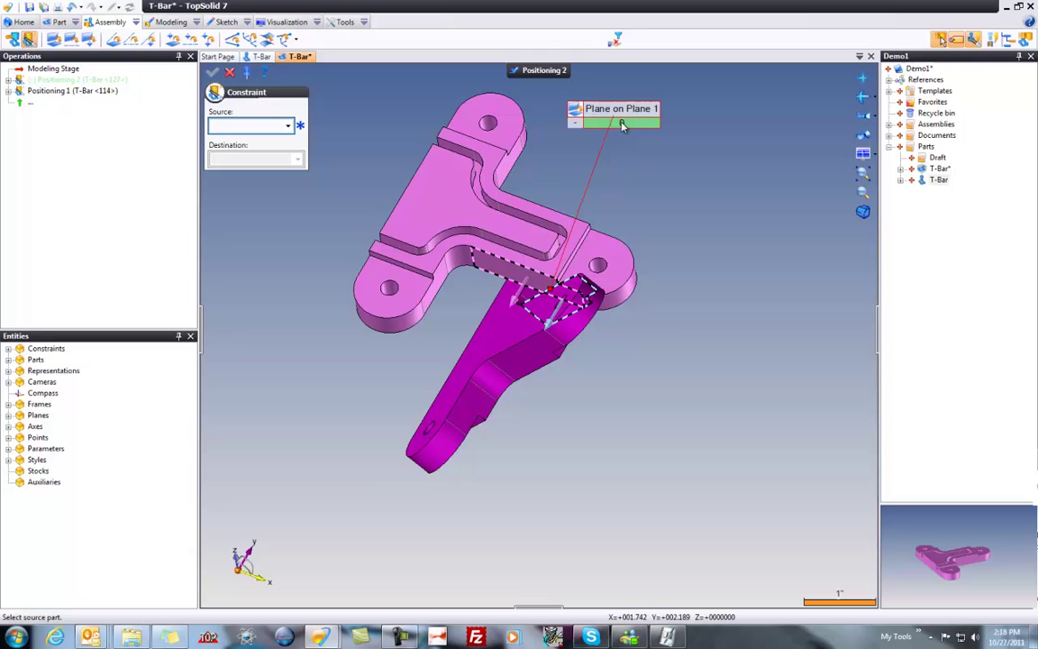
double_click(621, 117)
type("0.55")
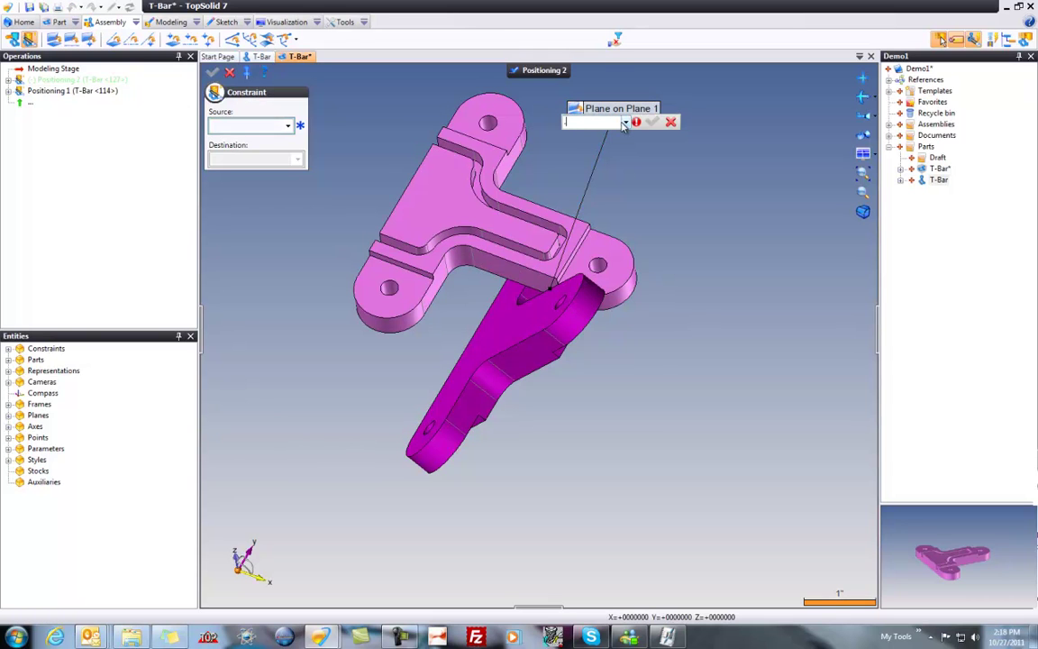
key("Return")
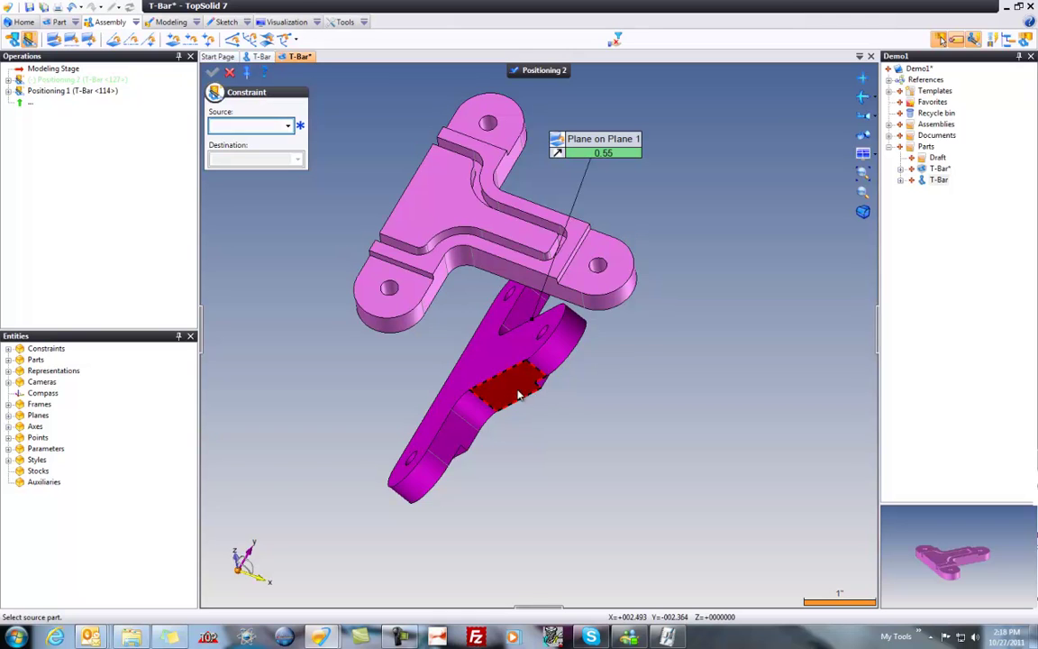
- Swing the second T-Bar beneath the first, mating its top face and aligning a hole
left_click_drag(518, 395, 413, 361)
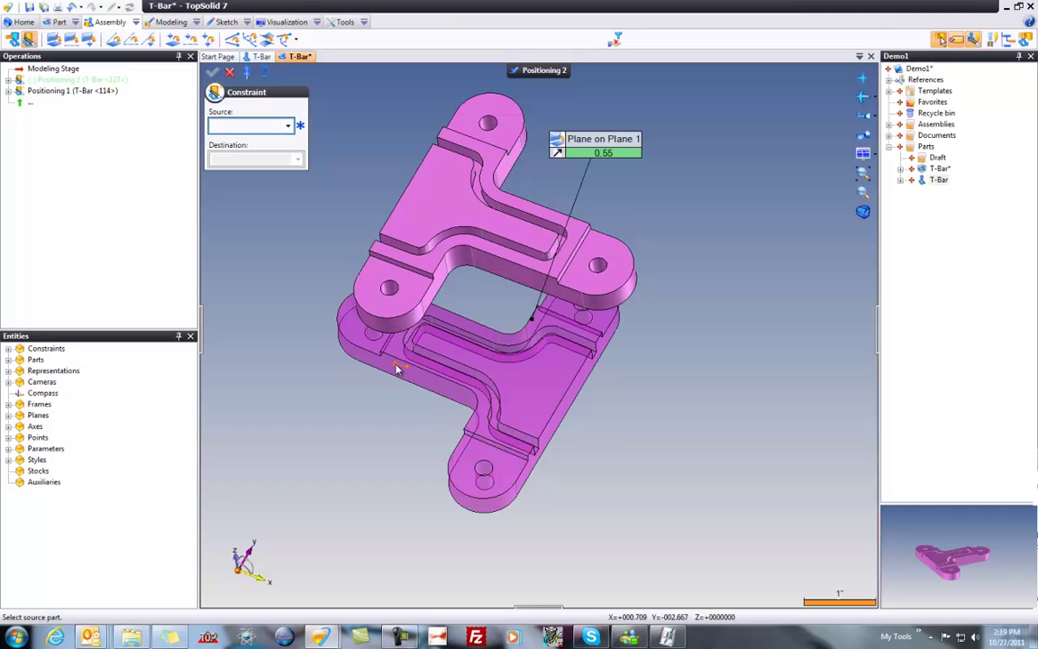
left_click(531, 370)
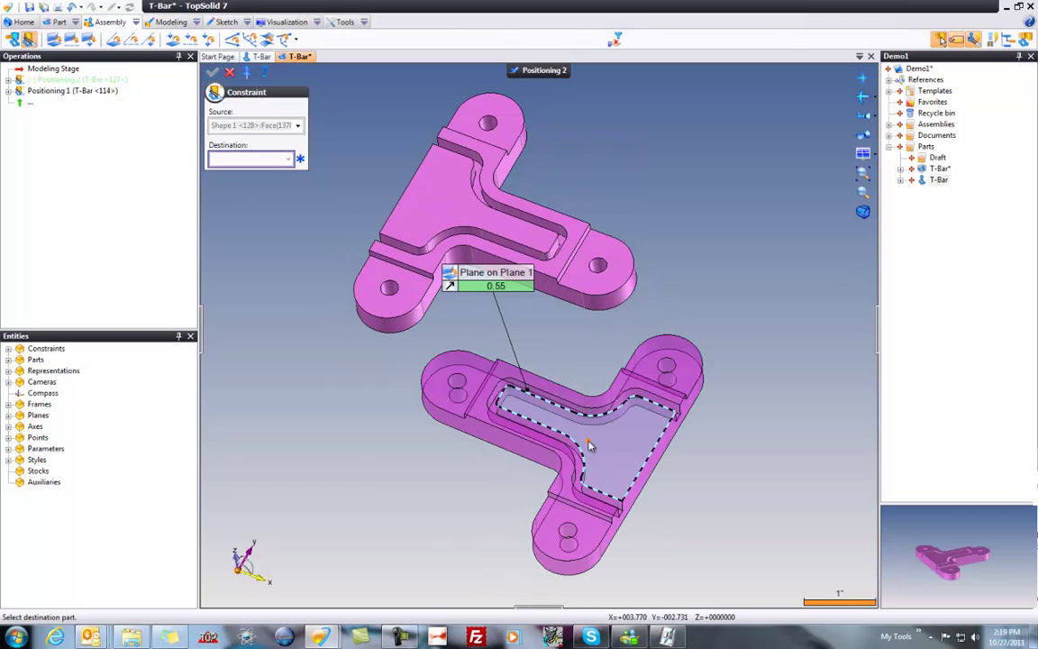
left_click(590, 445)
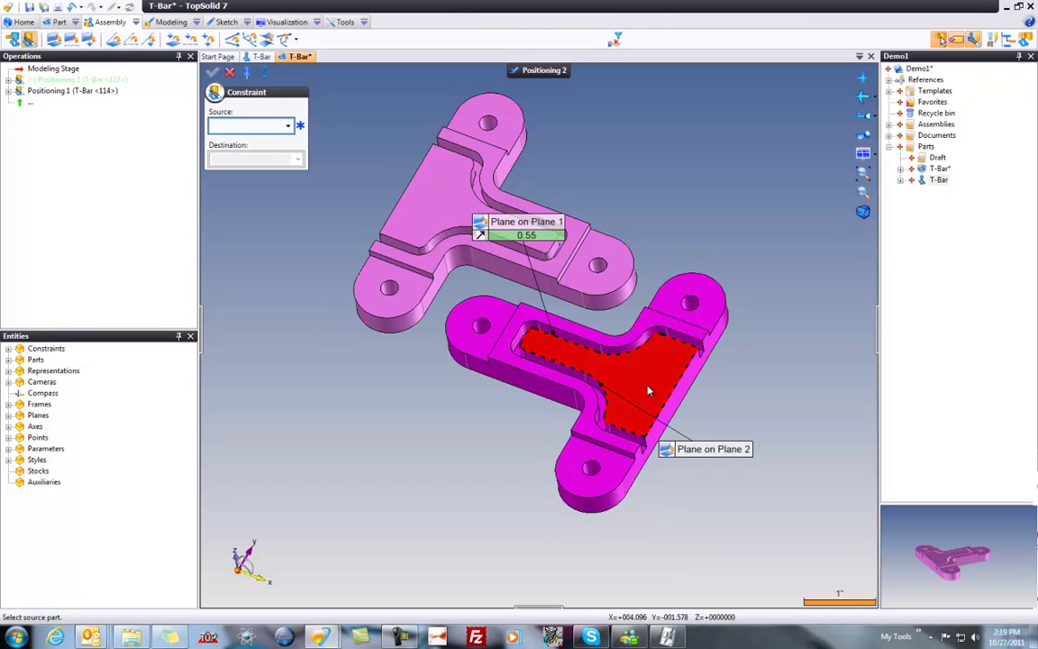
left_click(416, 326)
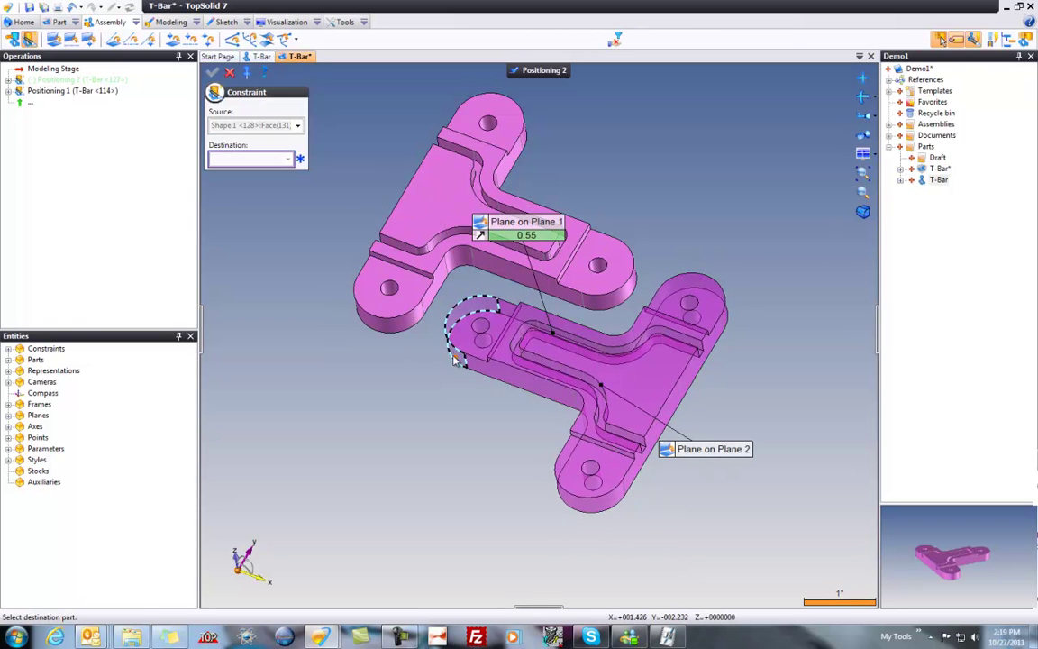
left_click(436, 301)
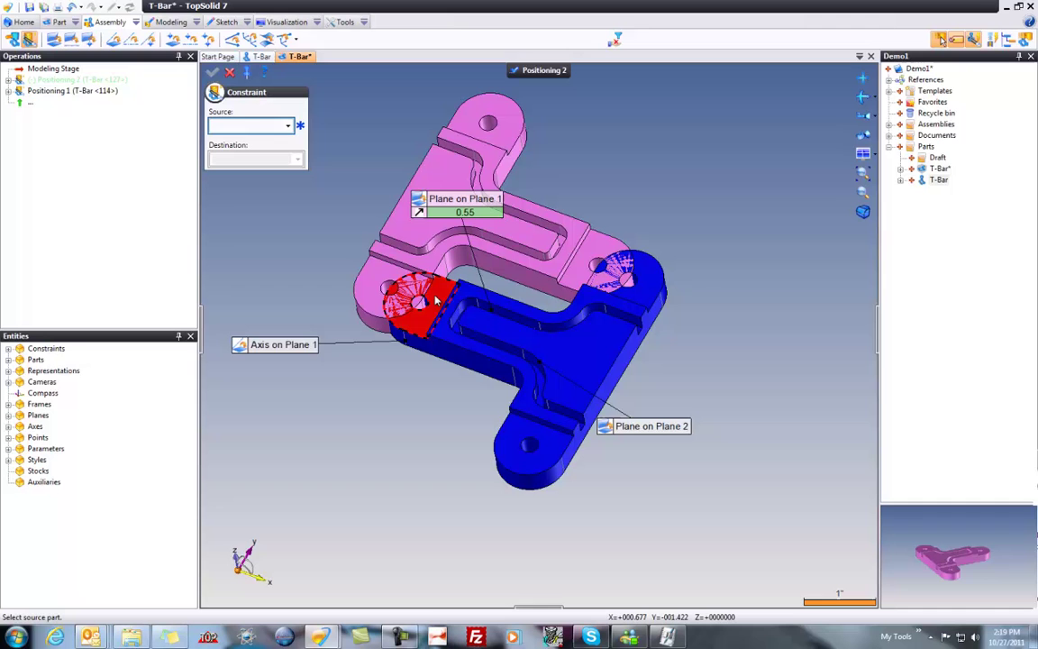
- Keep the axis constraint value at 1 and change the first plane offset to 0.5
left_click(285, 354)
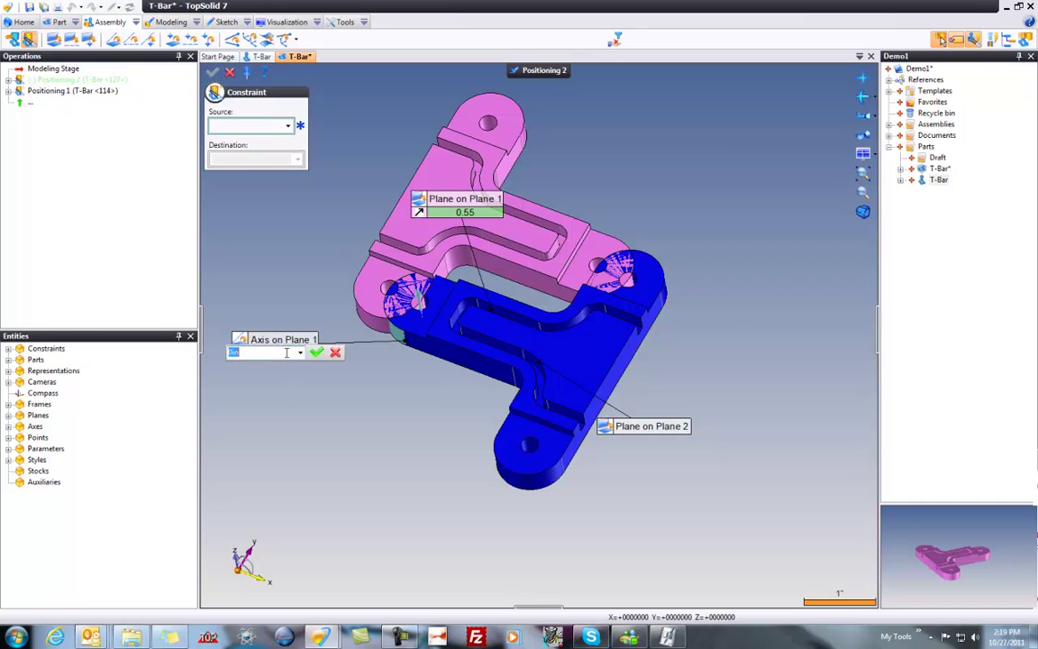
left_click(285, 353)
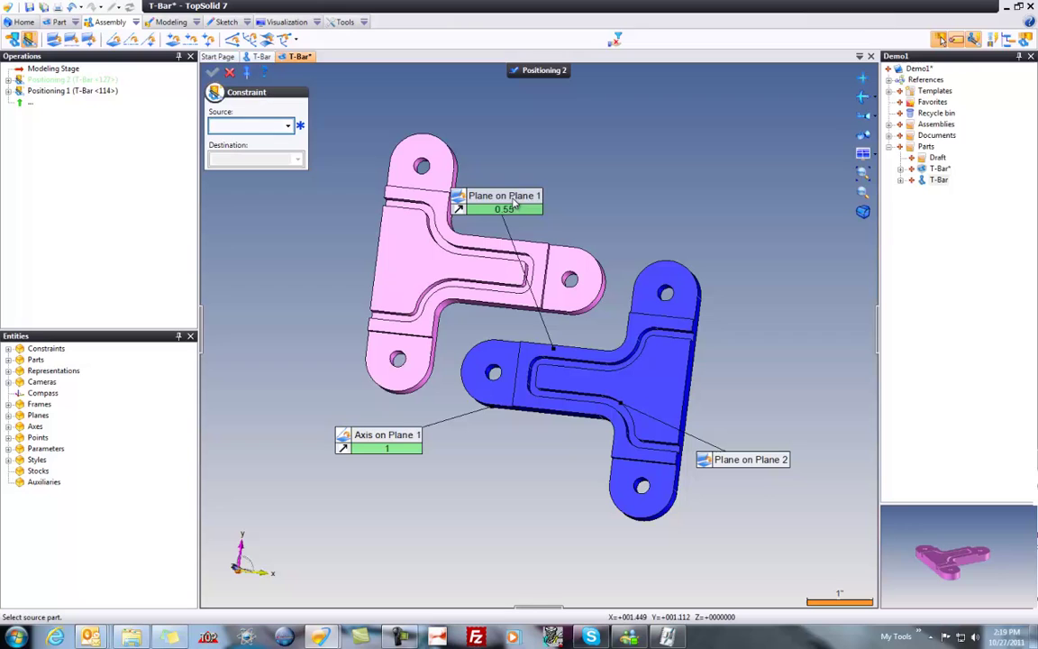
double_click(510, 207)
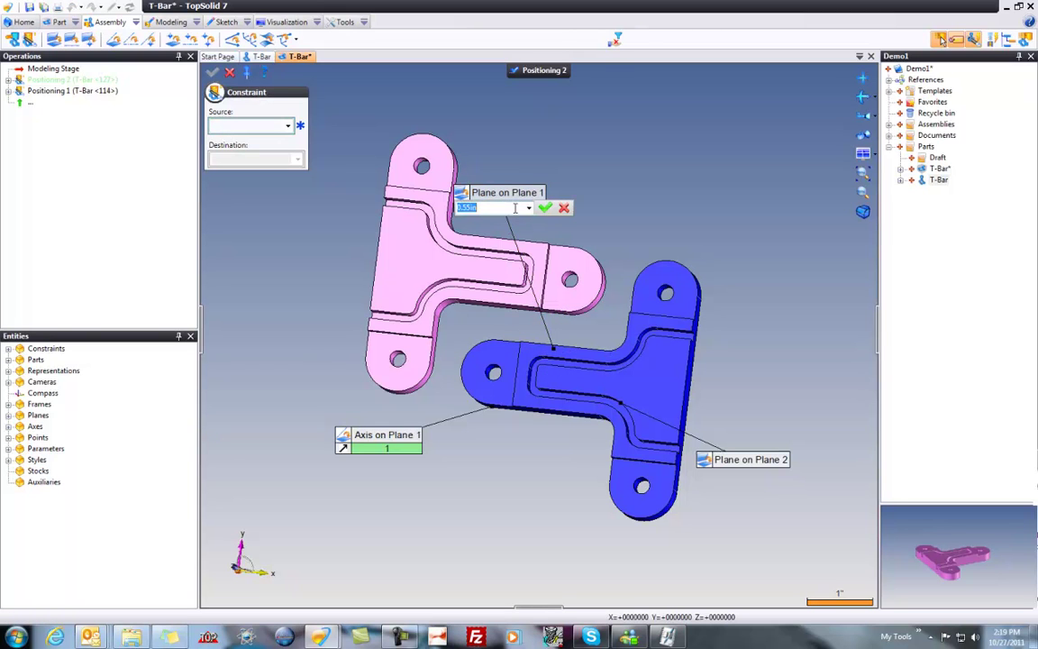
type("0.5")
key("Return")
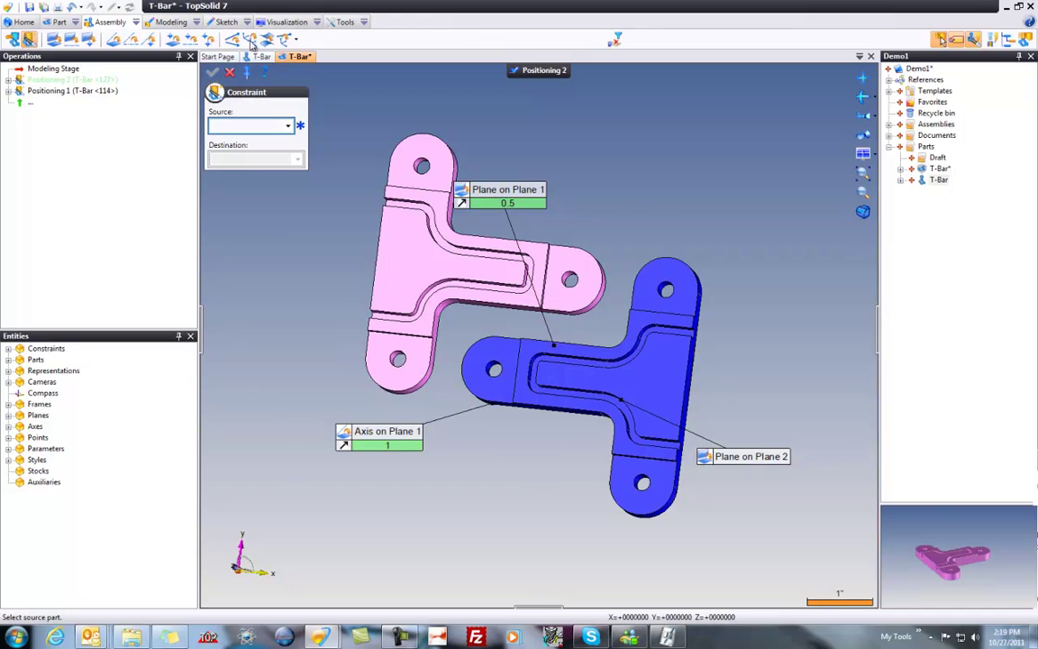
- Start a linear-pattern repetition of both T-Bars
left_click(213, 72)
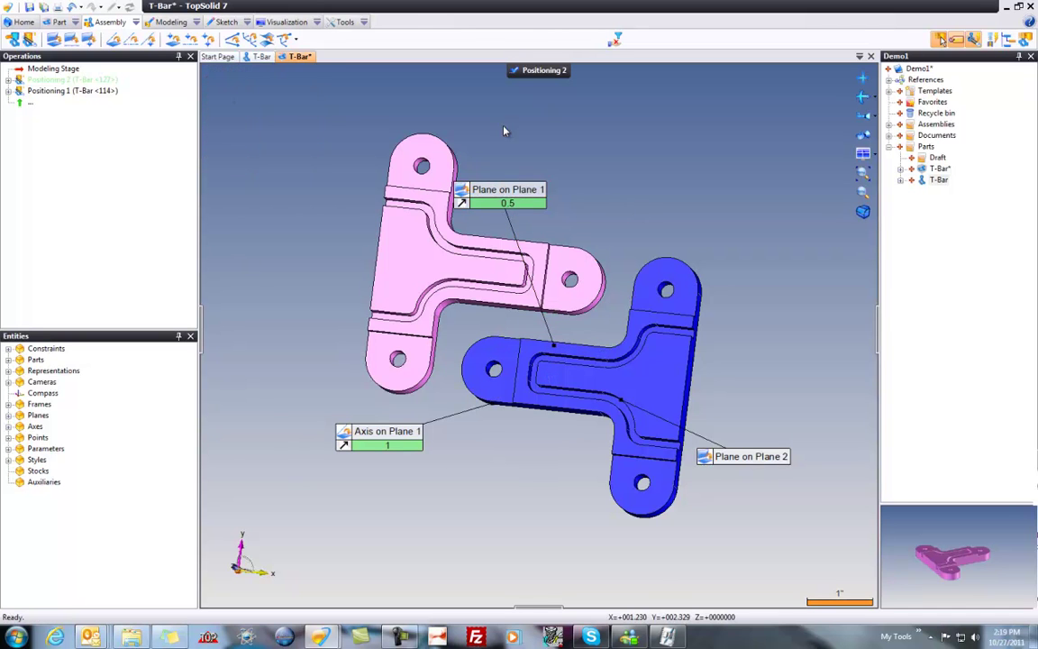
scroll(454, 490, "down", 3)
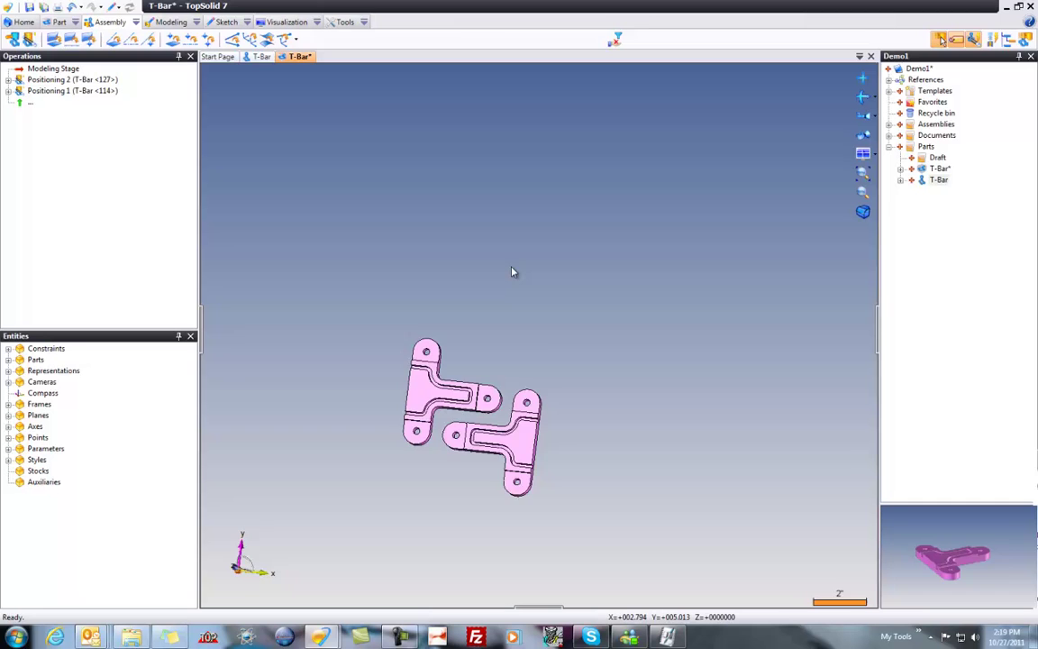
left_click(345, 23)
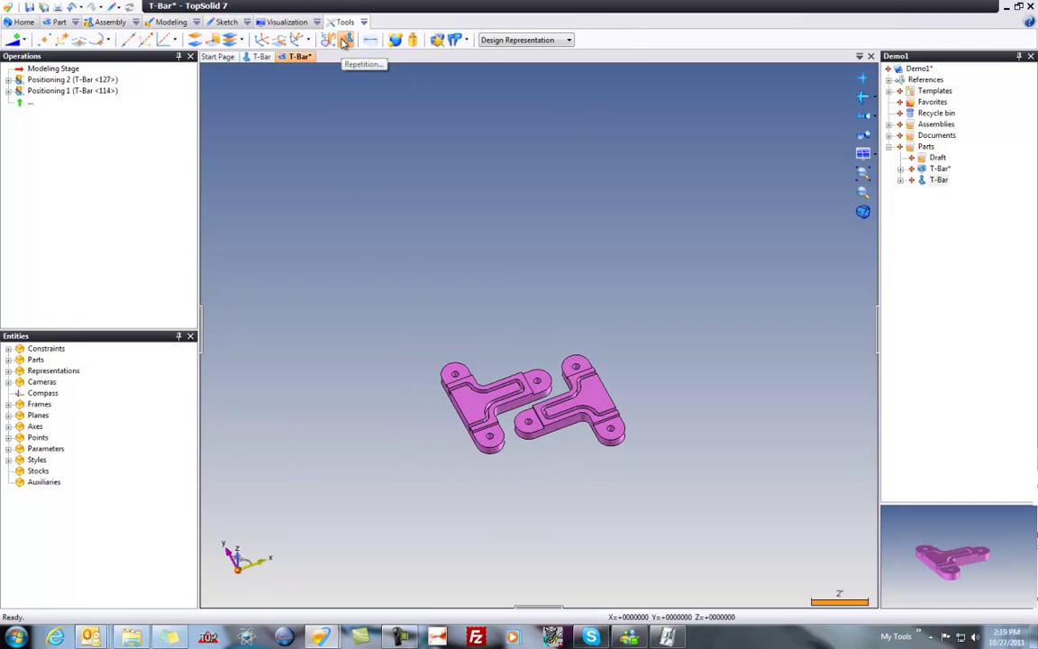
left_click(345, 42)
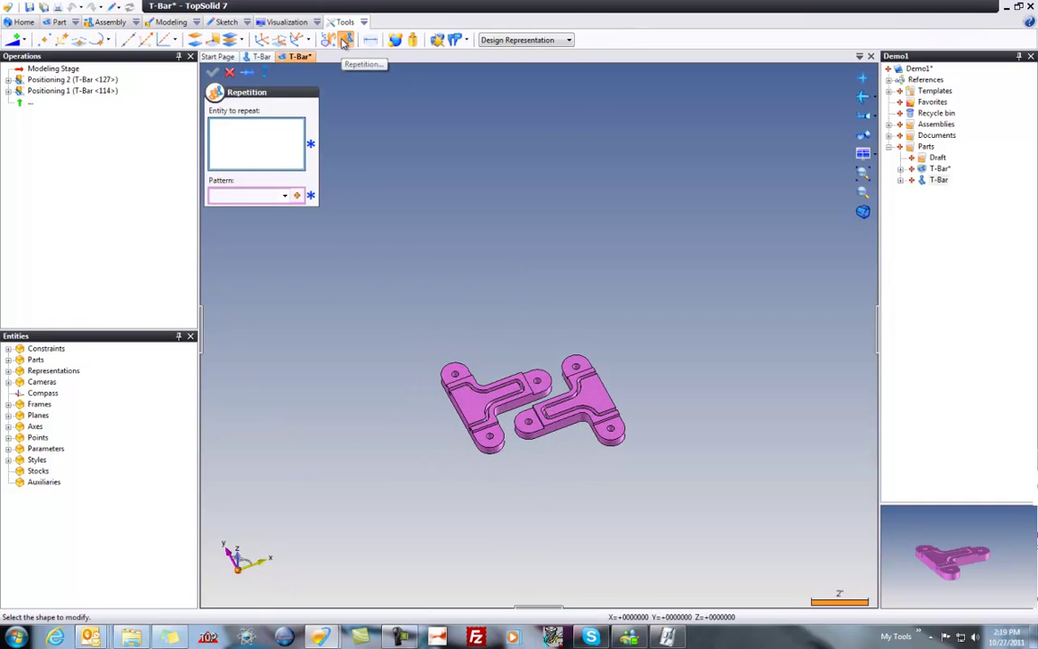
left_click(478, 409)
left_click(558, 401)
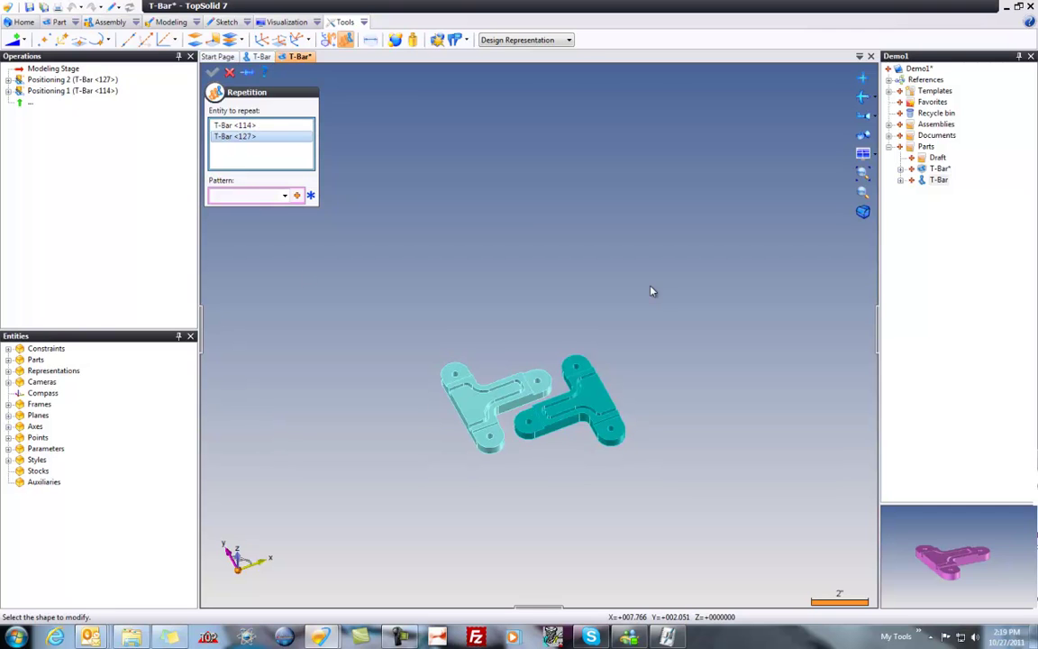
left_click(298, 197)
left_click(330, 250)
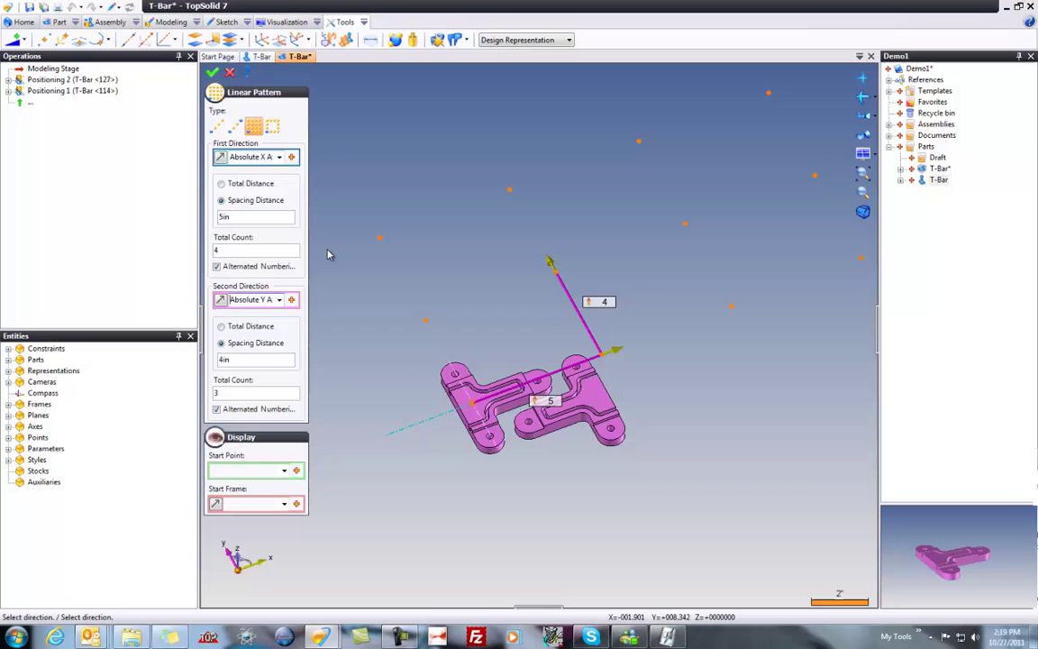
- Start the pattern at the part corner, space it 5.5in by 4.5in, 3×3 copies
left_click(492, 441)
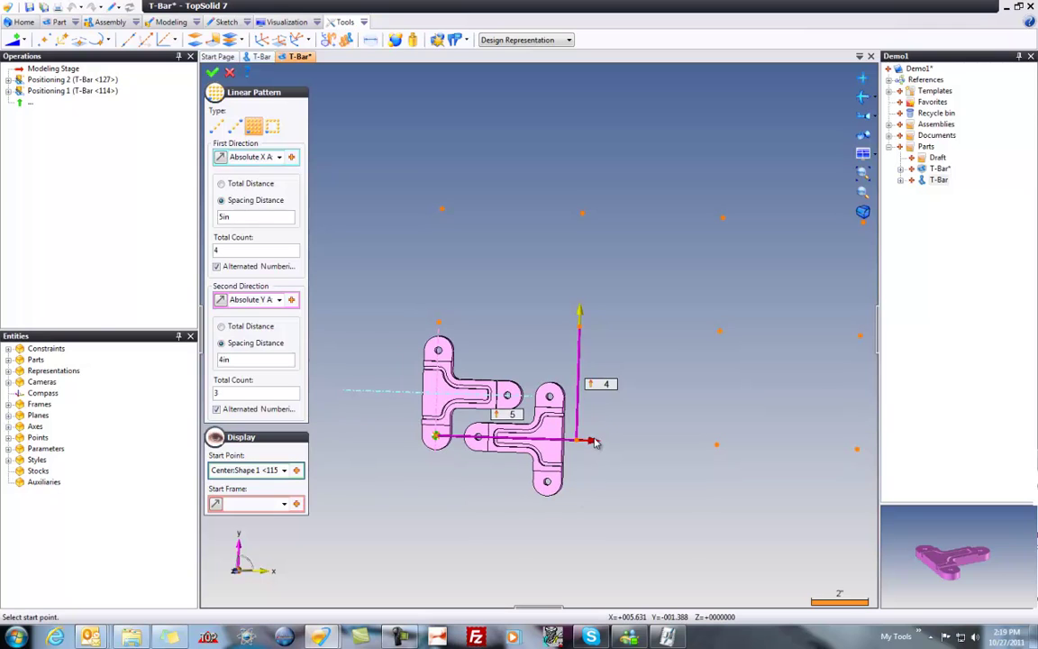
left_click_drag(592, 440, 605, 444)
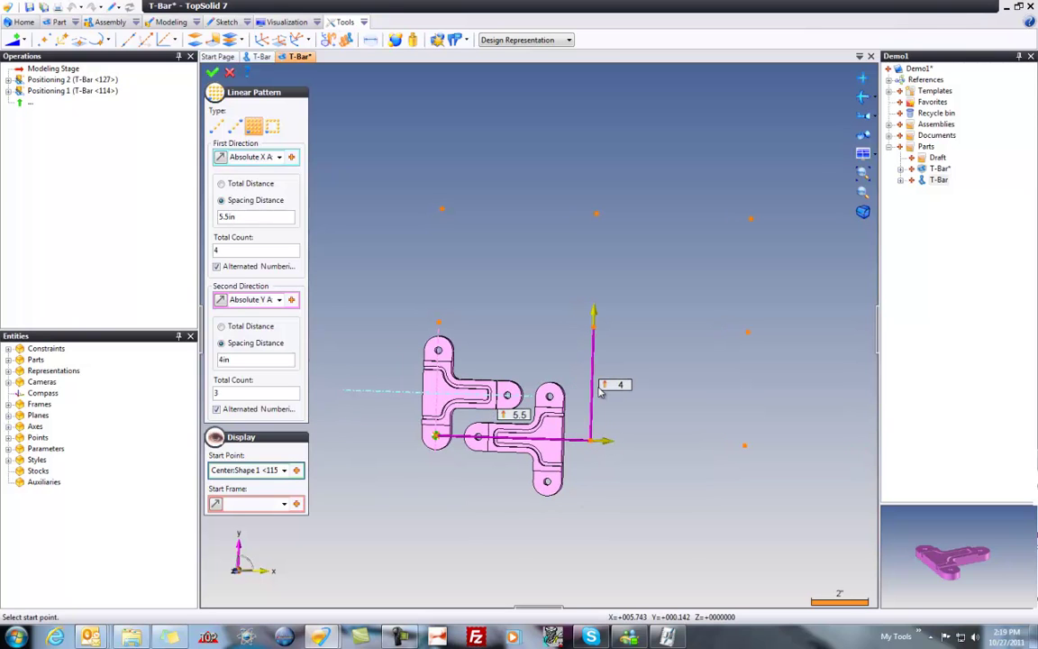
left_click_drag(595, 312, 595, 304)
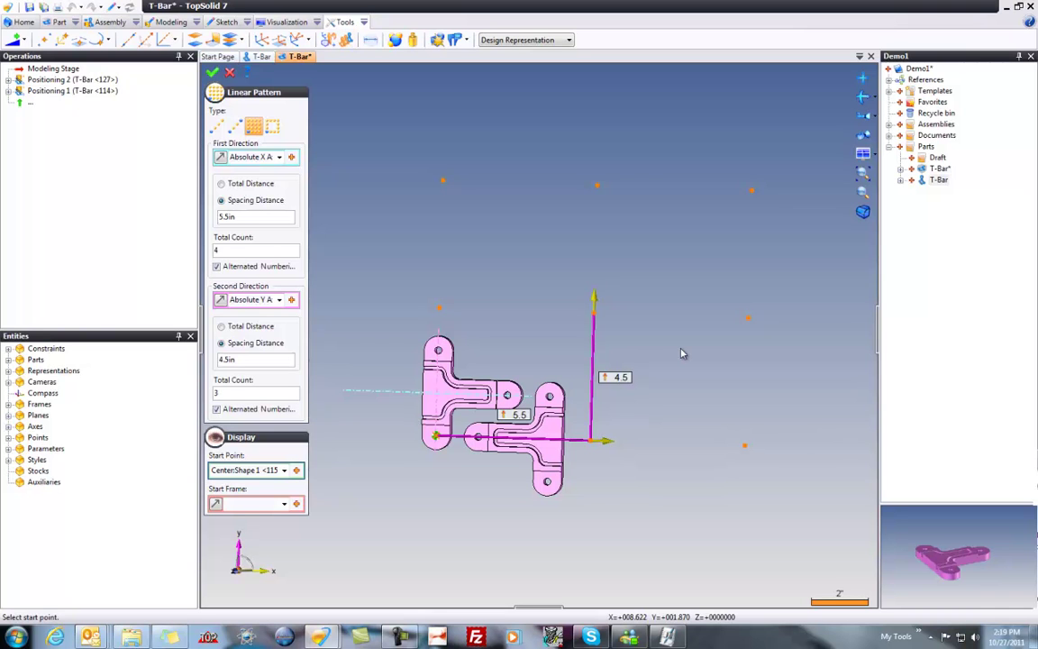
scroll(598, 487, "down", 2)
scroll(598, 488, "down", 2)
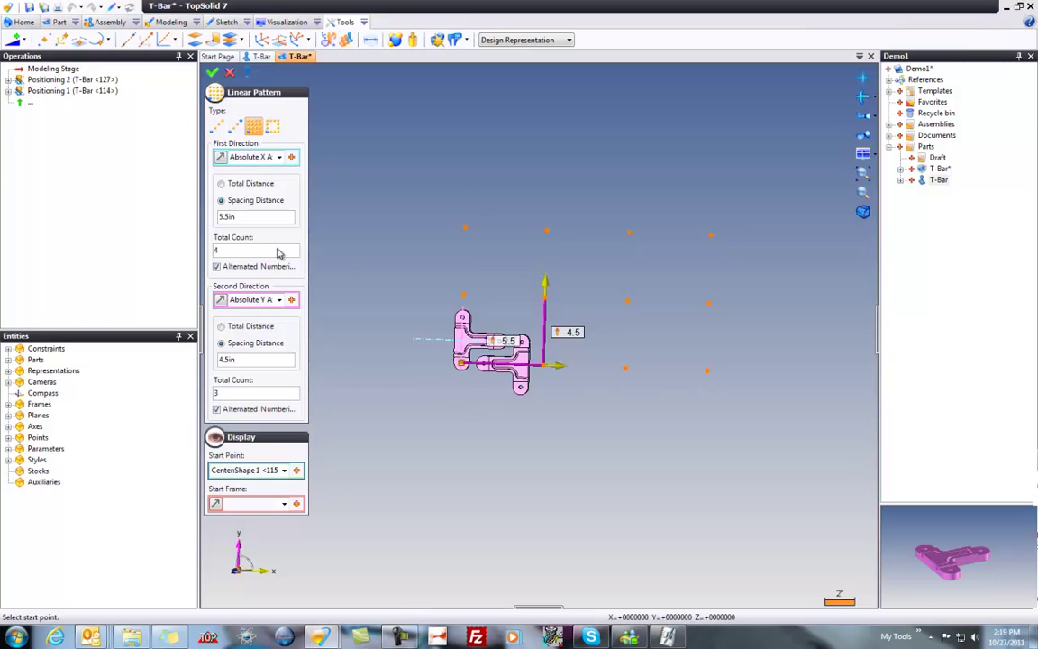
left_click(239, 250)
key("Tab")
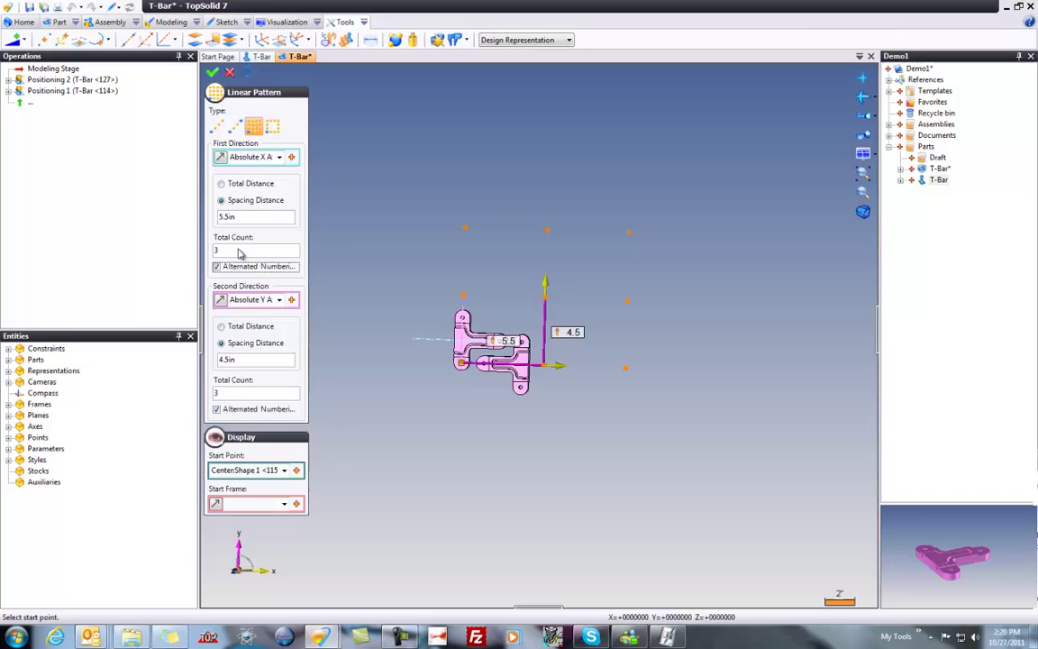
left_click(211, 72)
left_click(213, 72)
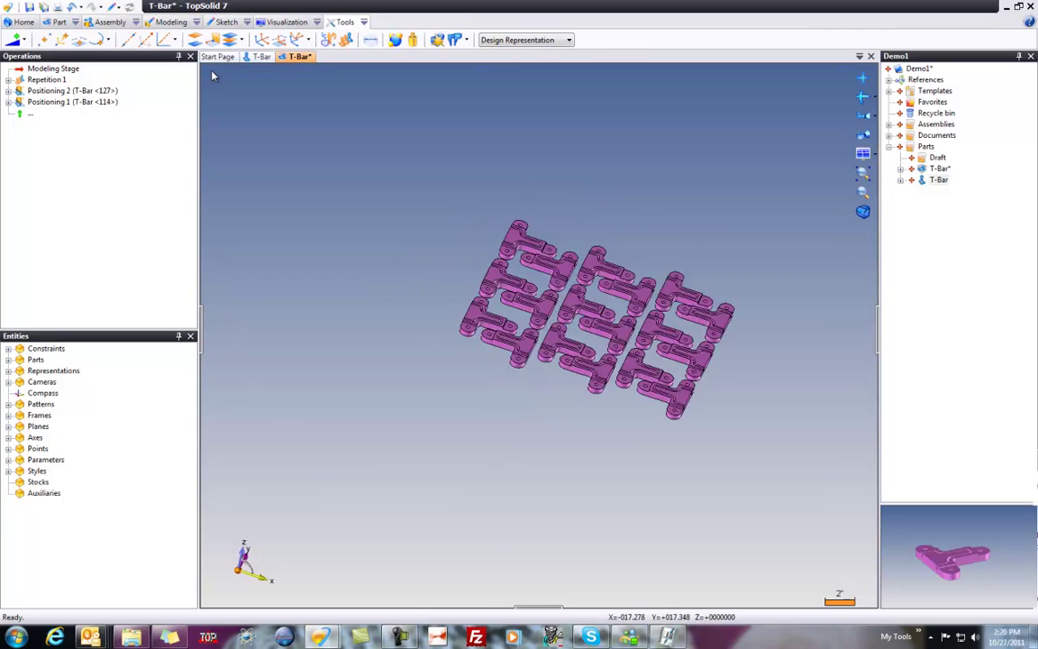
- Make the T-Bar grid an NC part with a 0.125in single stock margin, then save
right_click(289, 205)
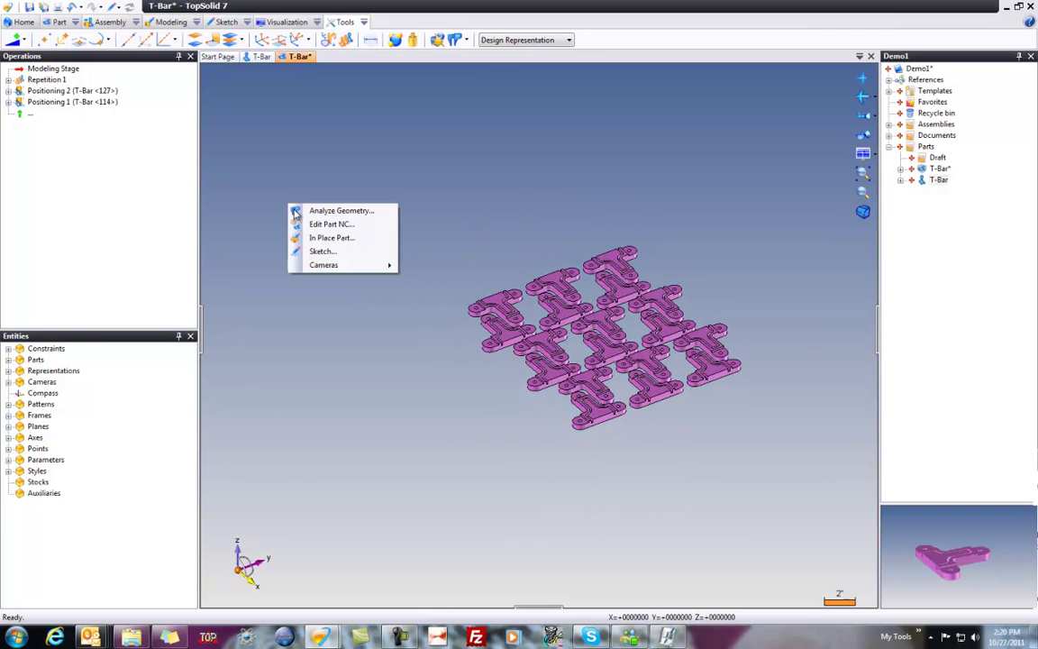
left_click(335, 224)
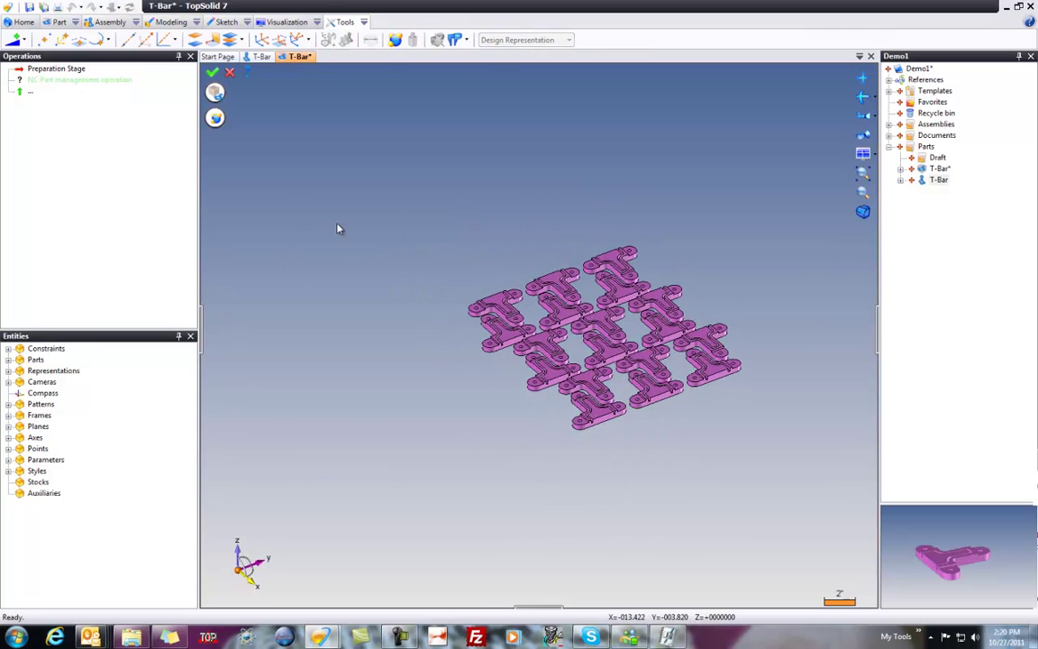
left_click(216, 94)
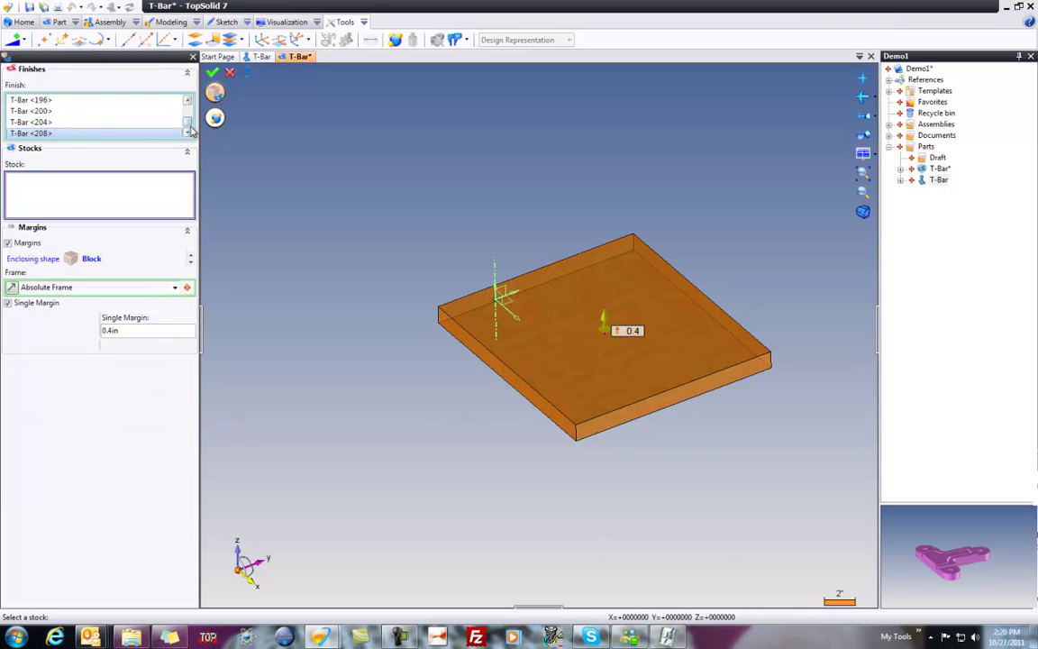
mouse_move(187, 121)
left_mouse_down()
mouse_move(190, 109)
mouse_move(190, 132)
left_mouse_up()
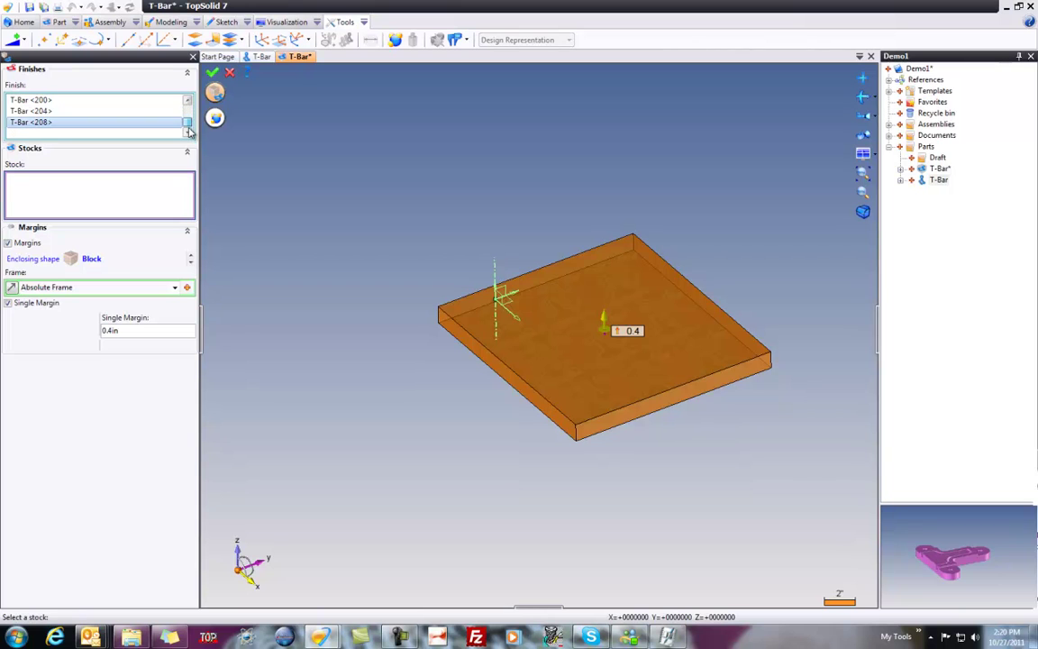
left_click(138, 331)
type(".125")
key("Return")
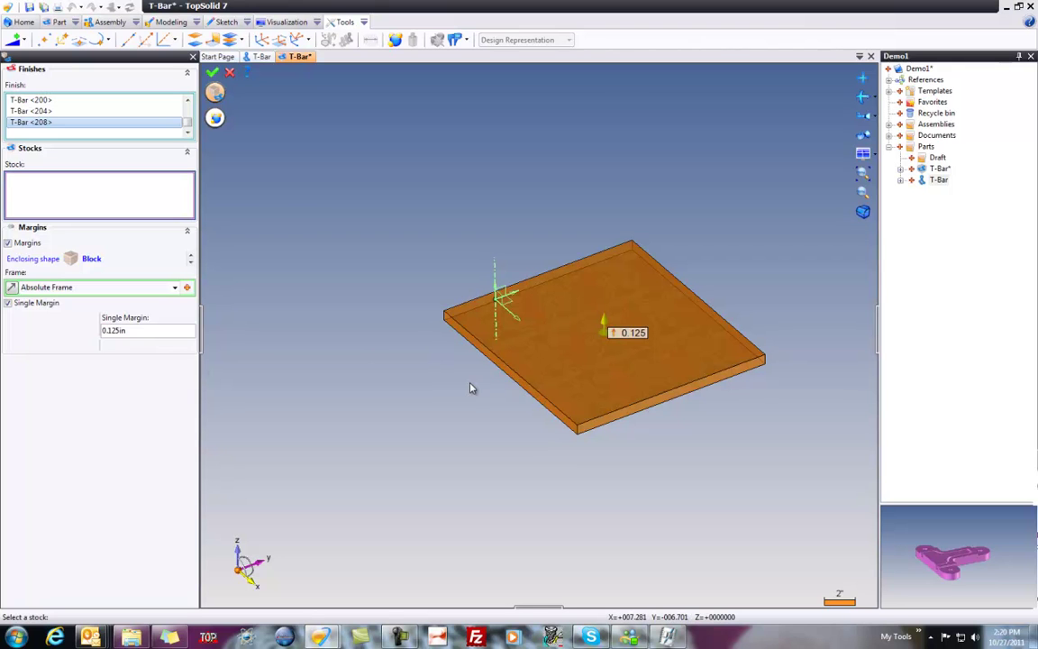
left_click(213, 74)
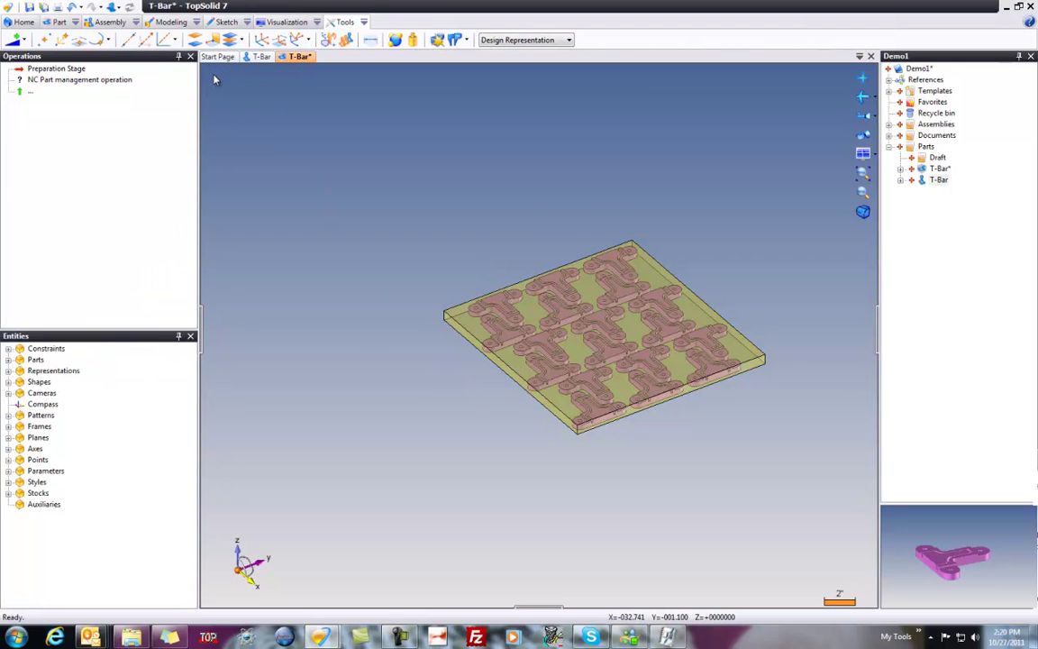
key("ctrl+s")
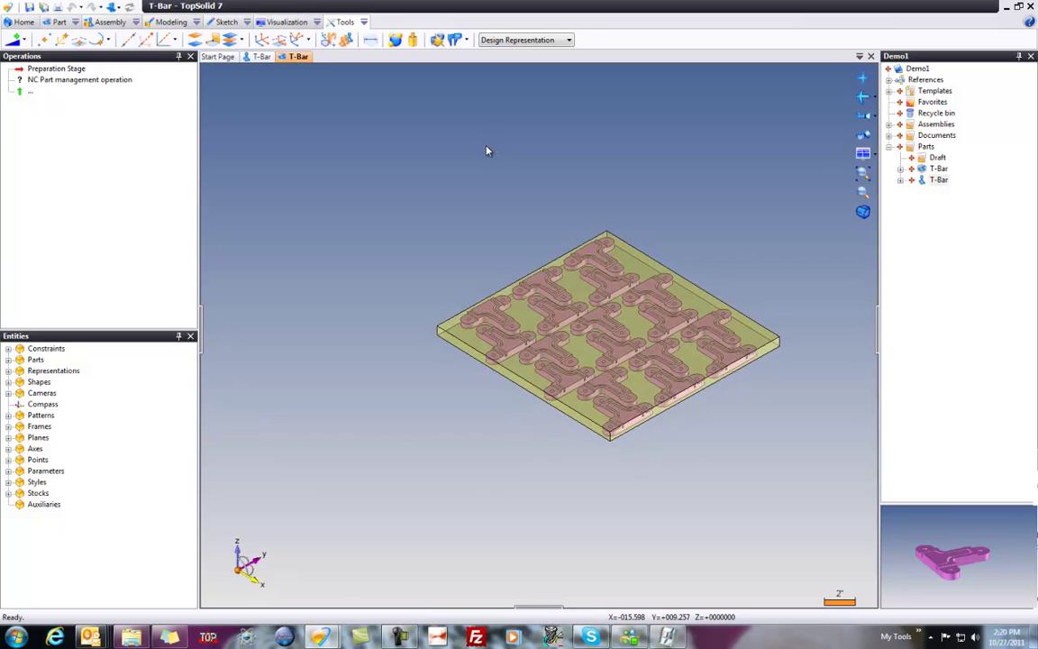
- Create a blank-template machining document from T-Bar with faceted stock
right_click(302, 59)
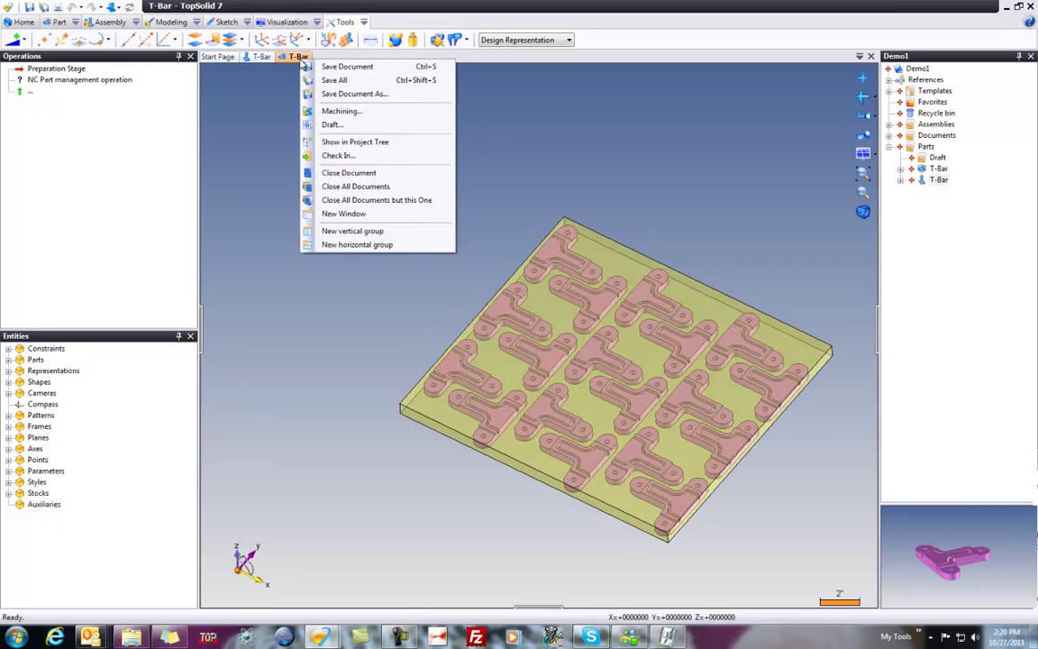
left_click(338, 106)
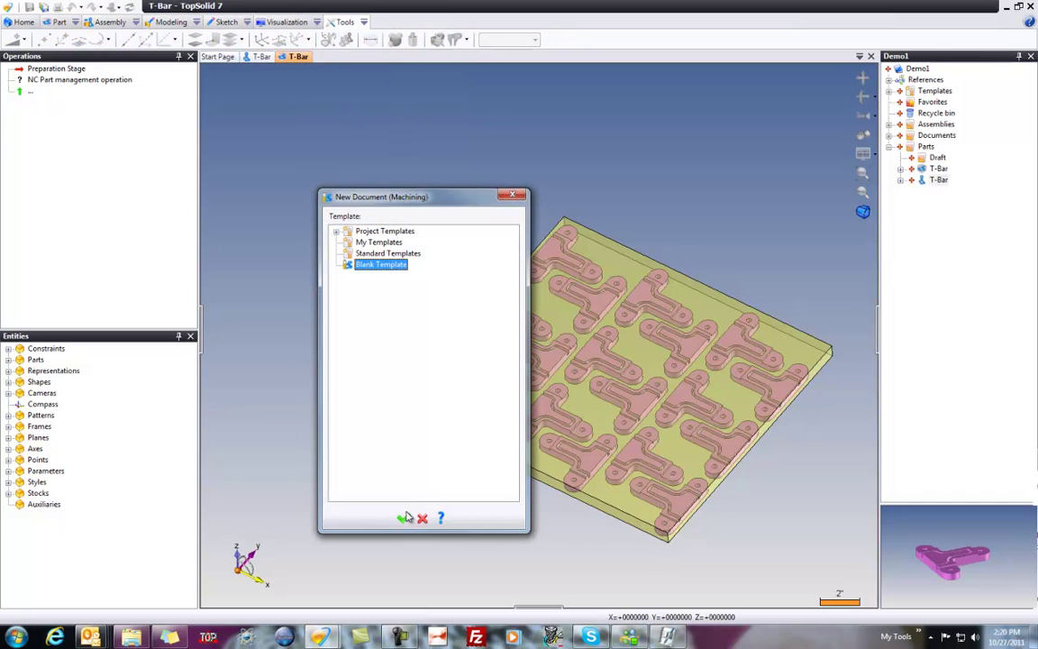
left_click(403, 518)
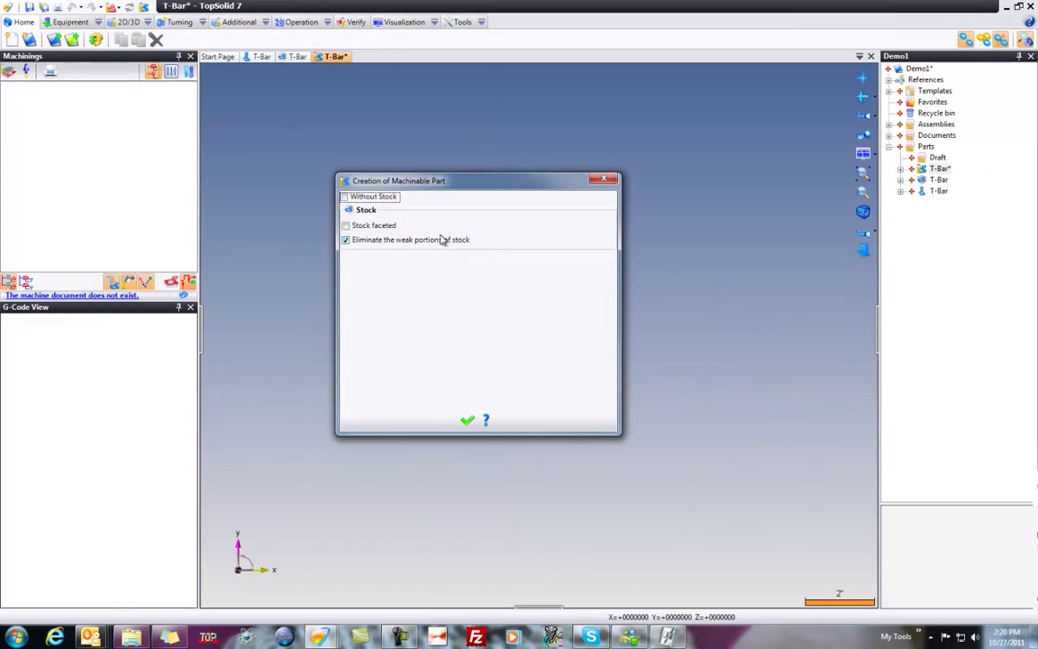
left_click(392, 227)
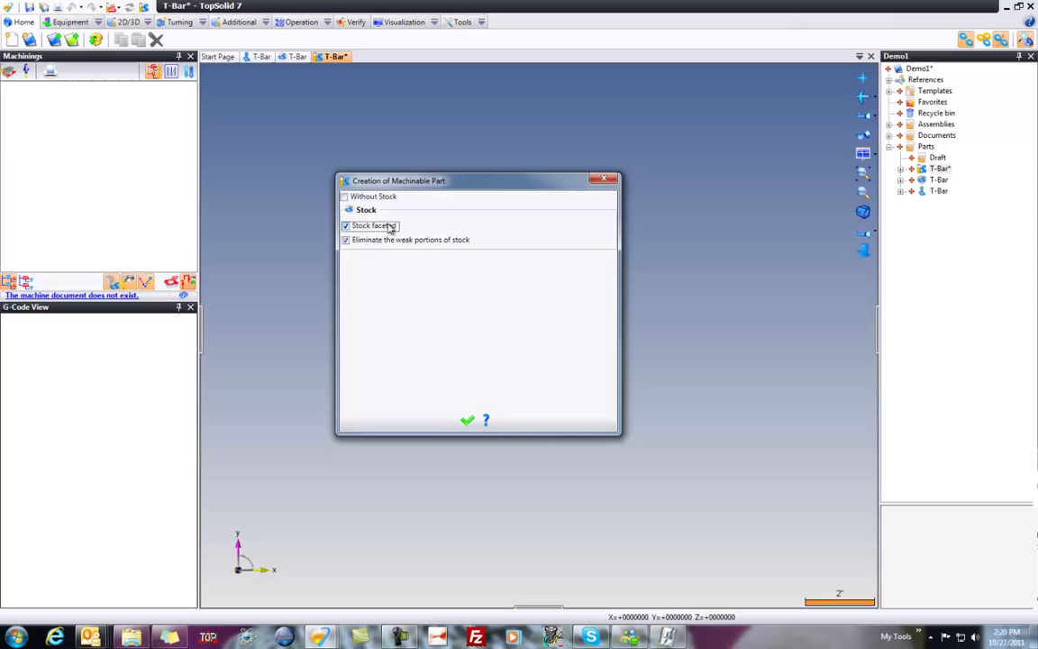
left_click(468, 420)
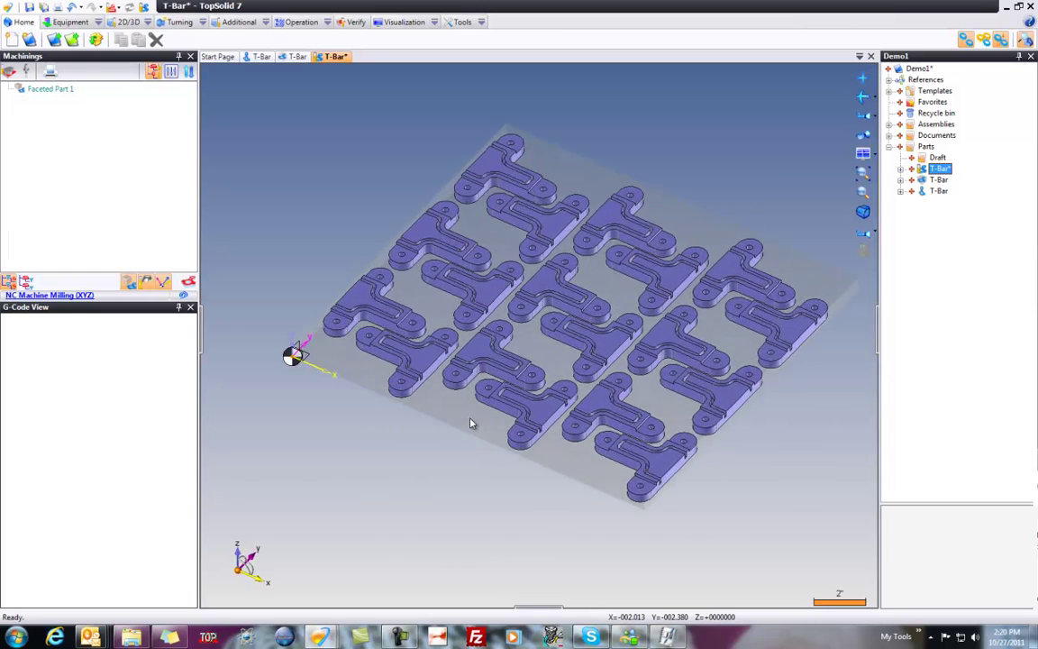
- Add an end milling operation using the catalog's CAT40 0.375in slot end mill
right_click(399, 351)
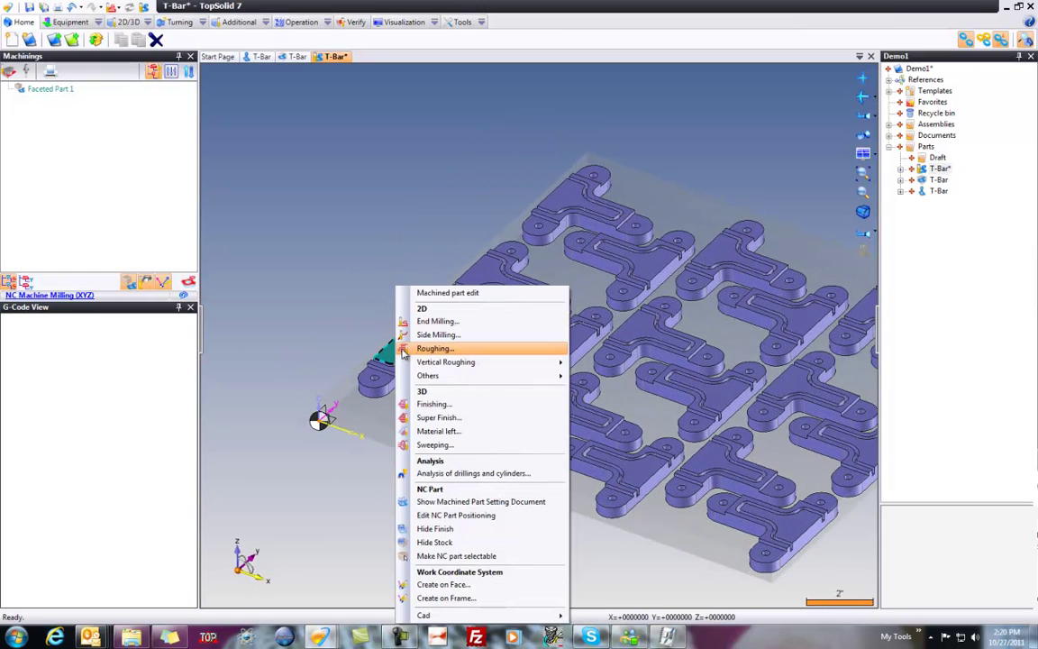
left_click(434, 321)
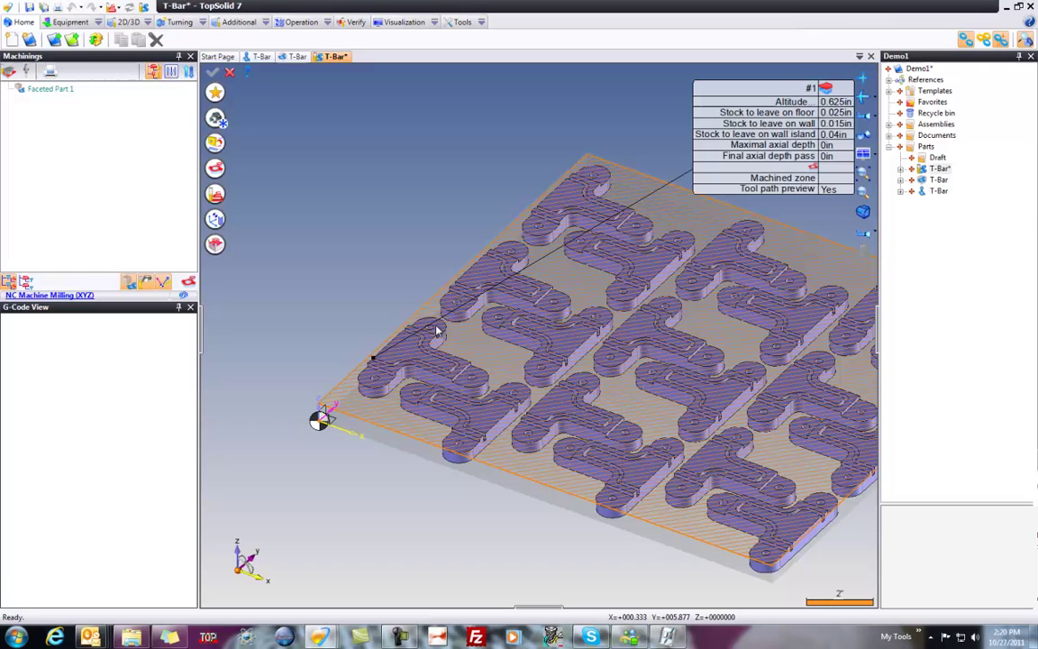
left_click(214, 91)
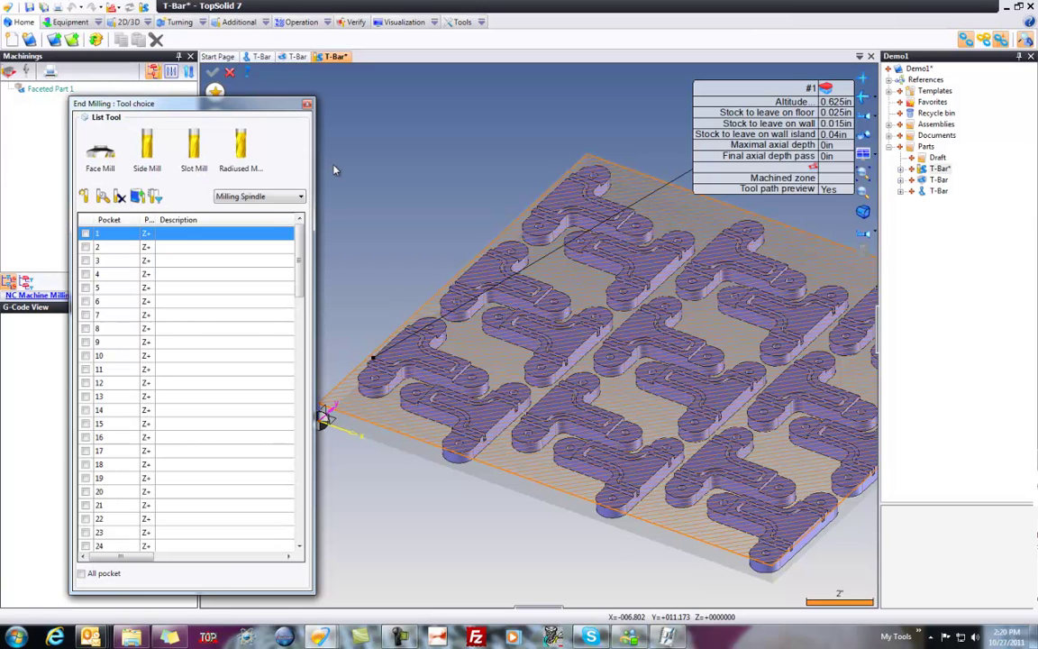
left_click(202, 144)
left_click(191, 239)
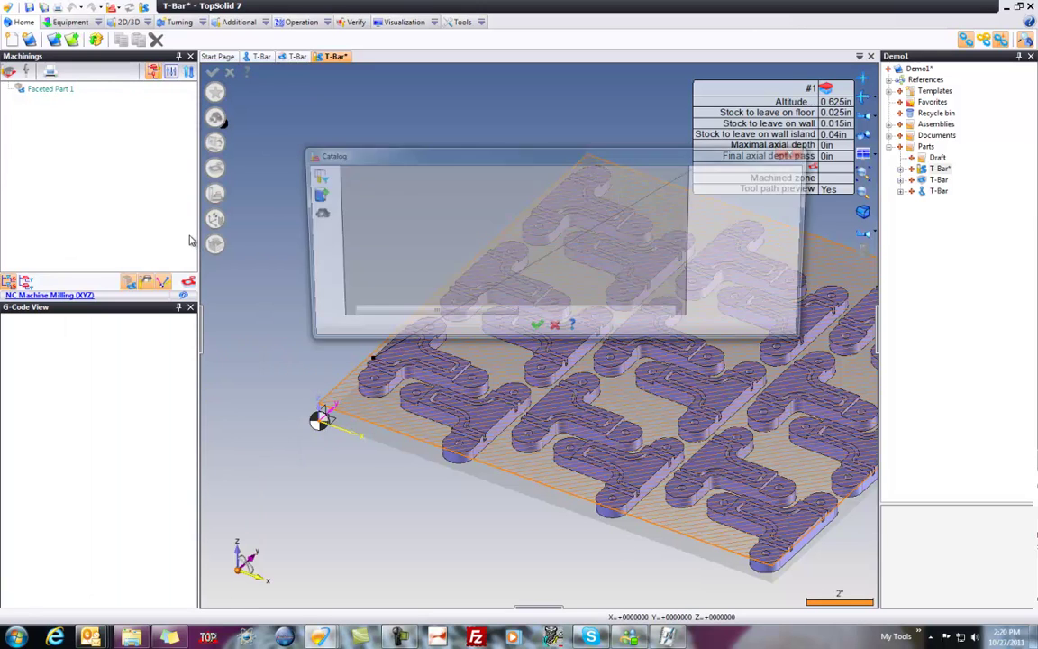
scroll(427, 243, "down", 5)
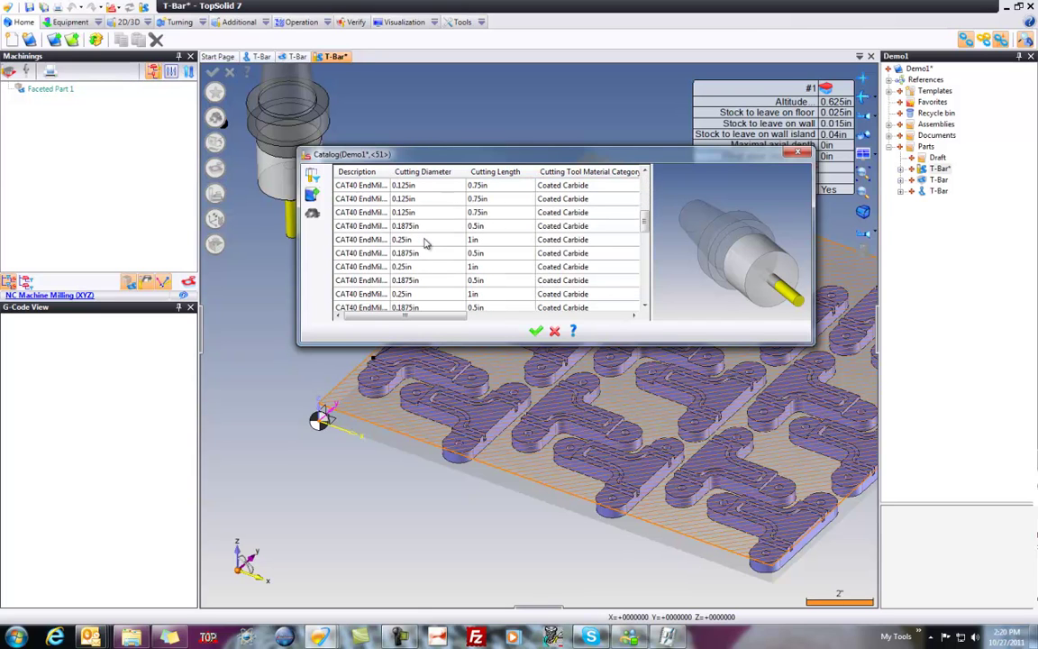
scroll(427, 242, "down", 2)
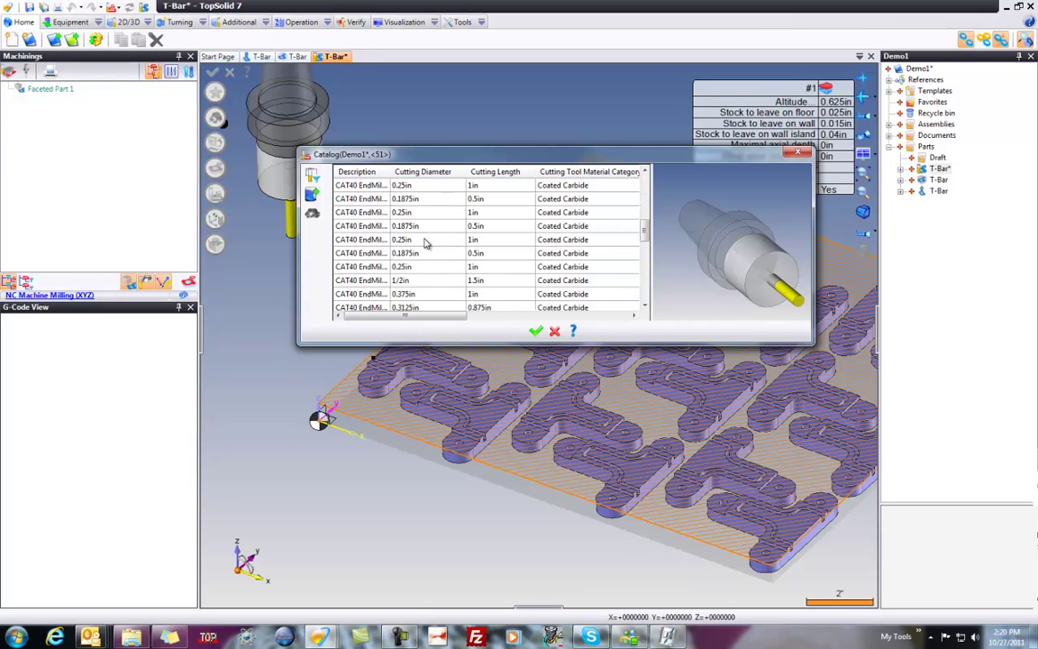
left_click(415, 295)
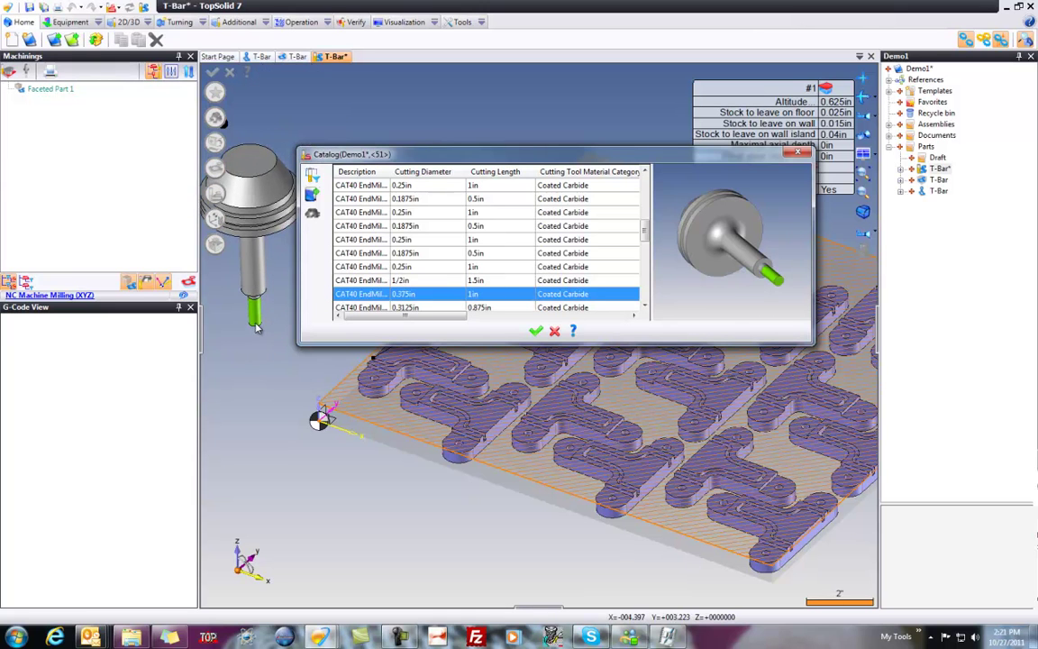
left_click(537, 332)
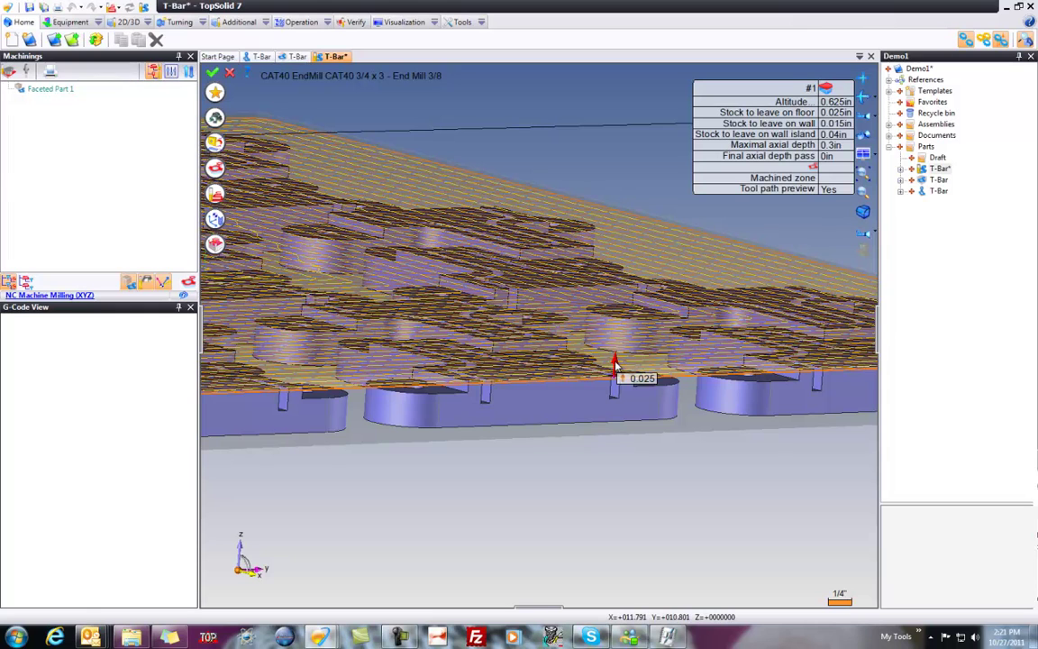
- Lower the facing depth so floor stock to leave reads -0.5197in
left_click_drag(614, 364, 610, 413)
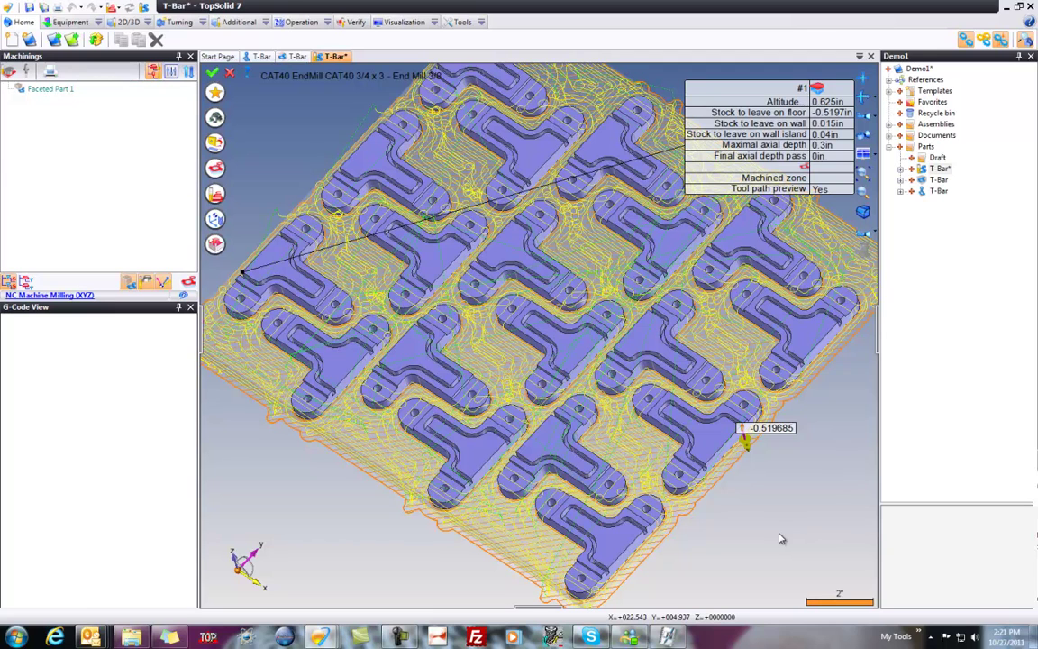
- Validate the Facing operation, exit the simulation, and close the G-Code view
left_click(215, 76)
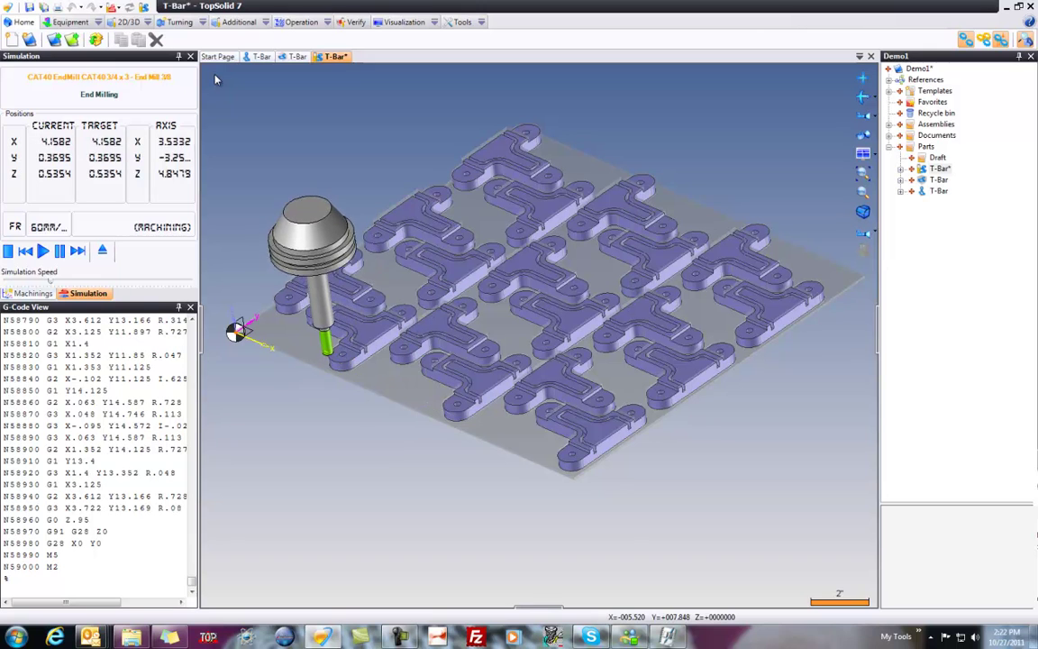
left_click(102, 250)
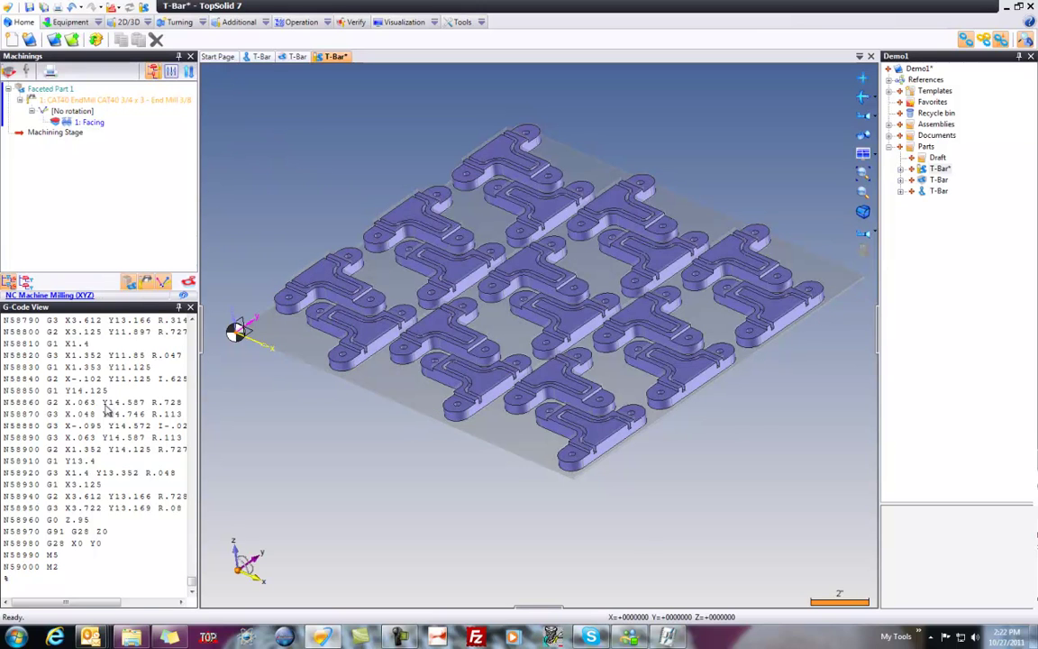
left_click(178, 308)
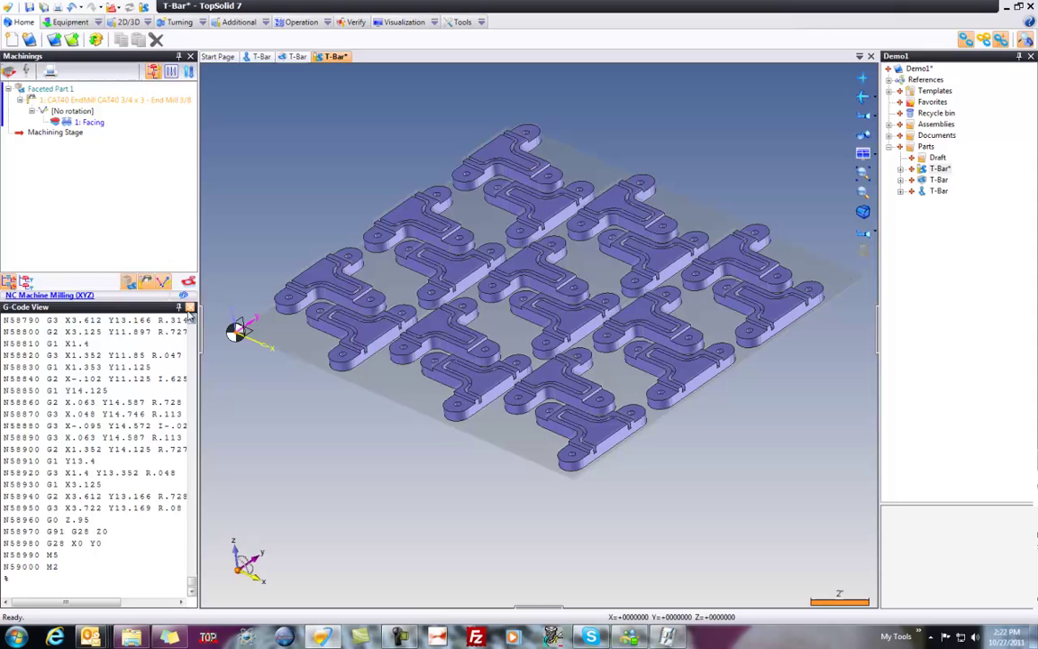
- Run material removal verification of the Facing cut on the stock plate, then exit it
double_click(56, 124)
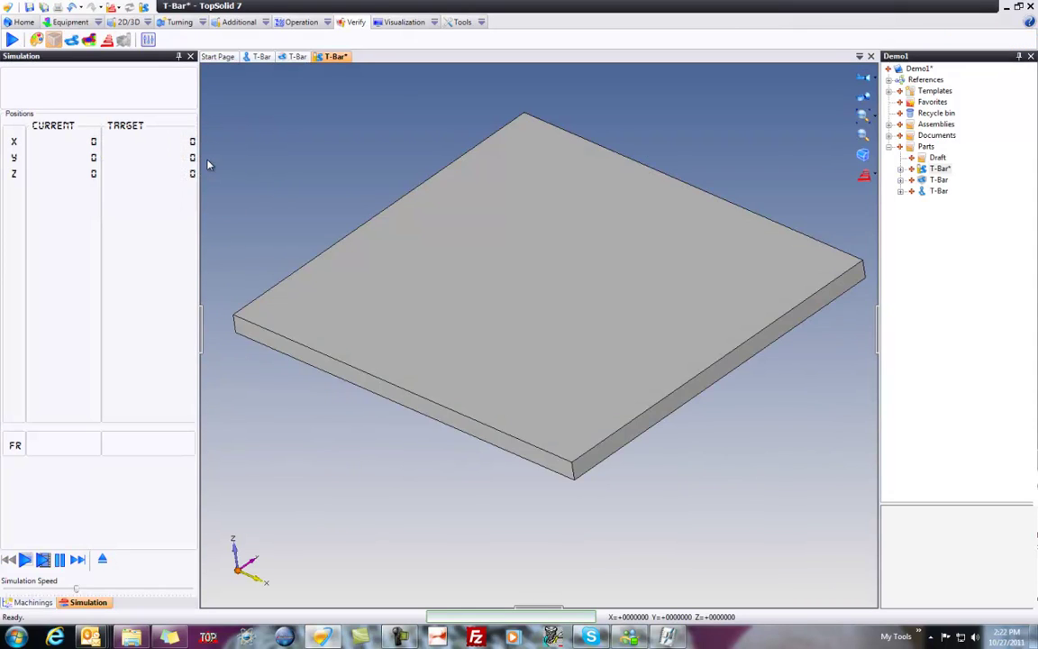
left_click(42, 560)
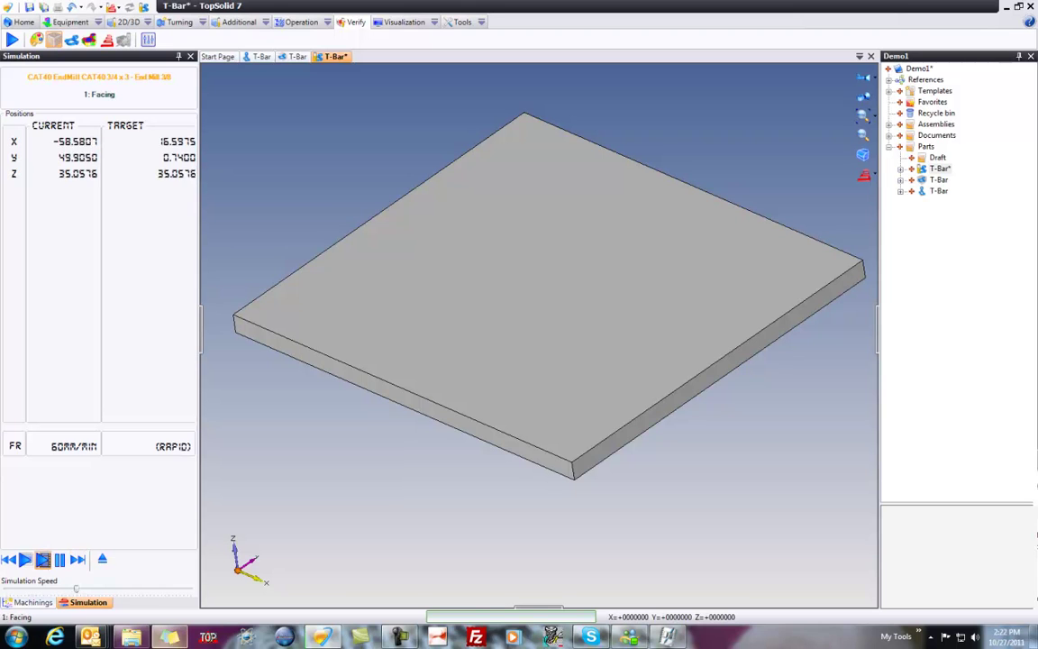
mouse_move(394, 631)
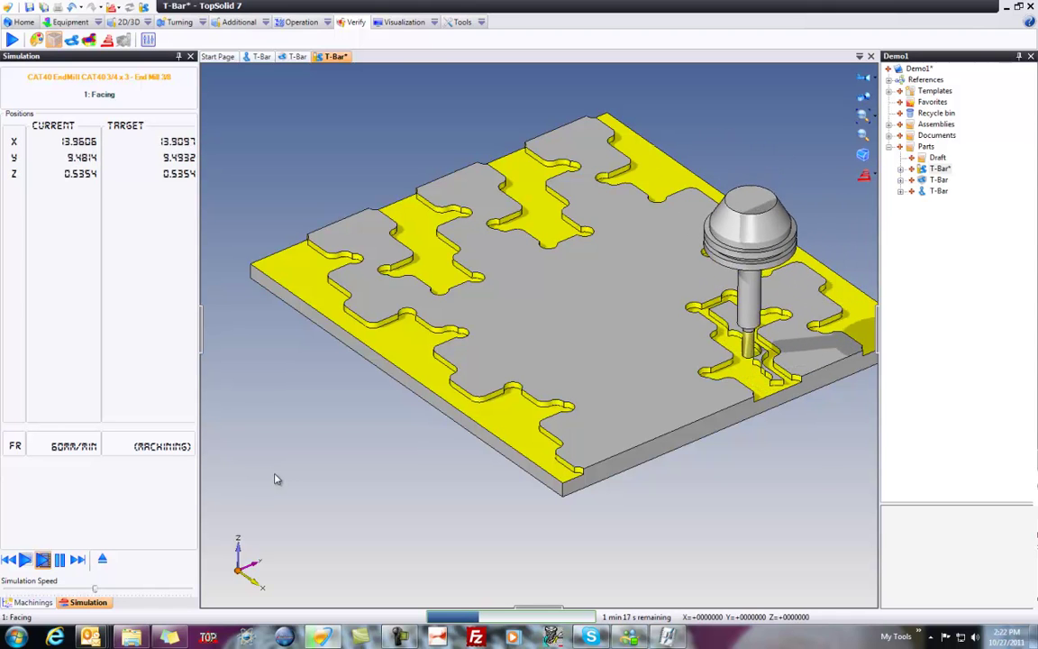
left_click(103, 560)
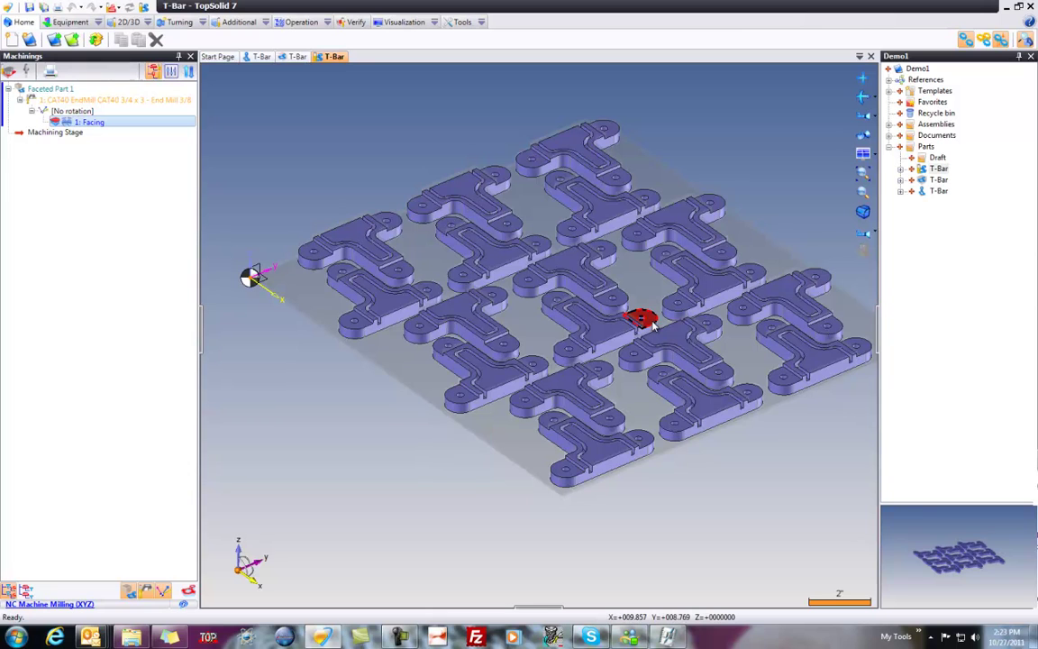
- In the T-Bar pattern document, show the Definition parameters of Pattern 1's Linear Pattern
left_click(298, 57)
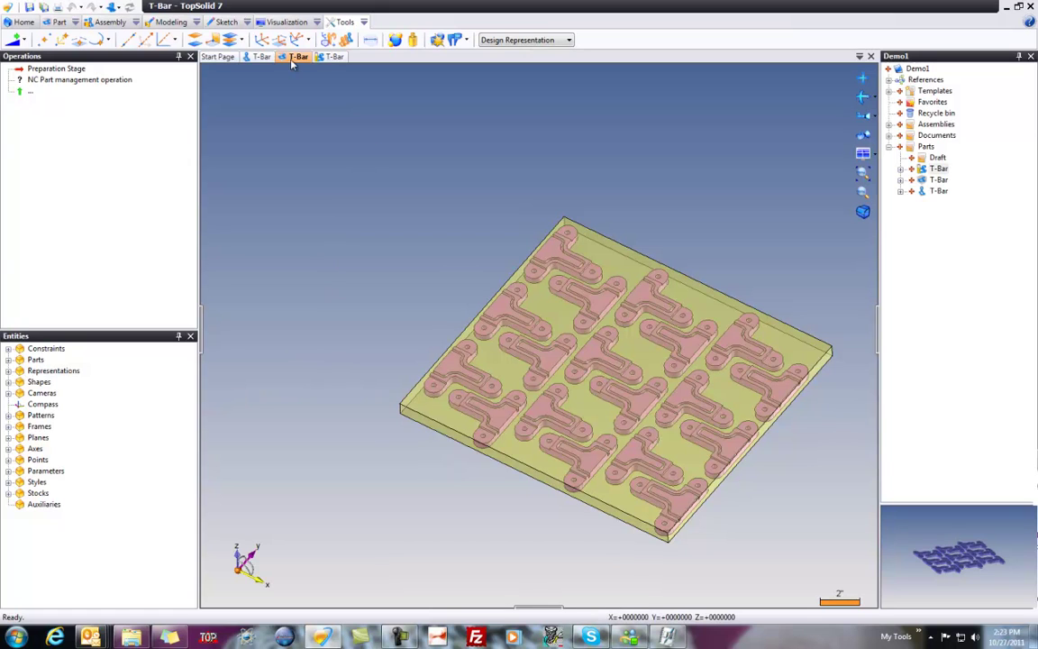
left_click(8, 415)
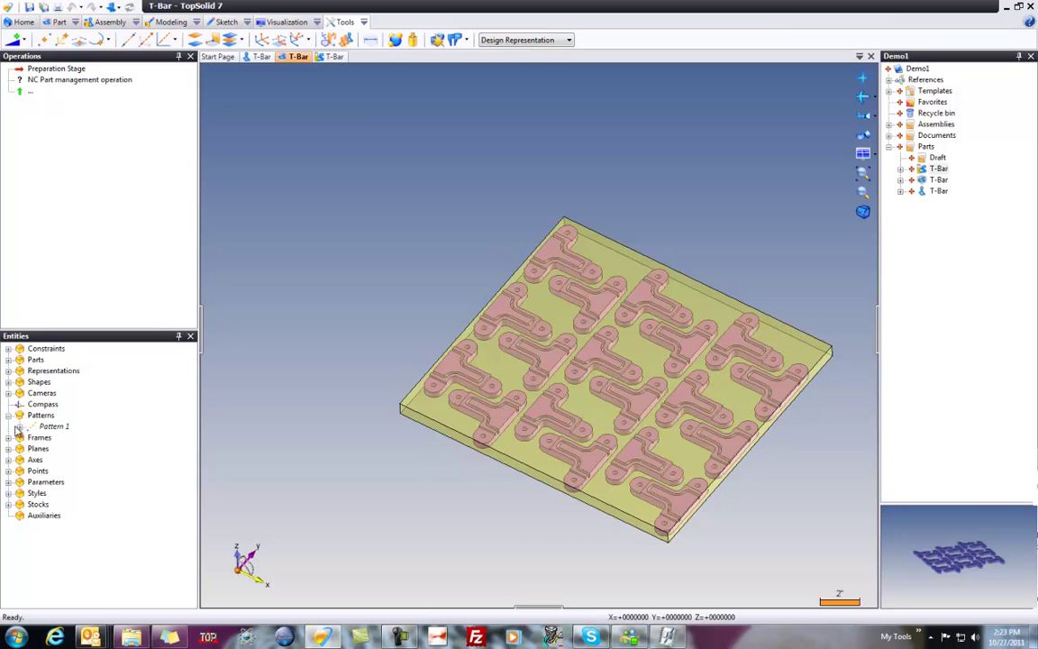
left_click(20, 426)
left_click(31, 437)
left_click(43, 449)
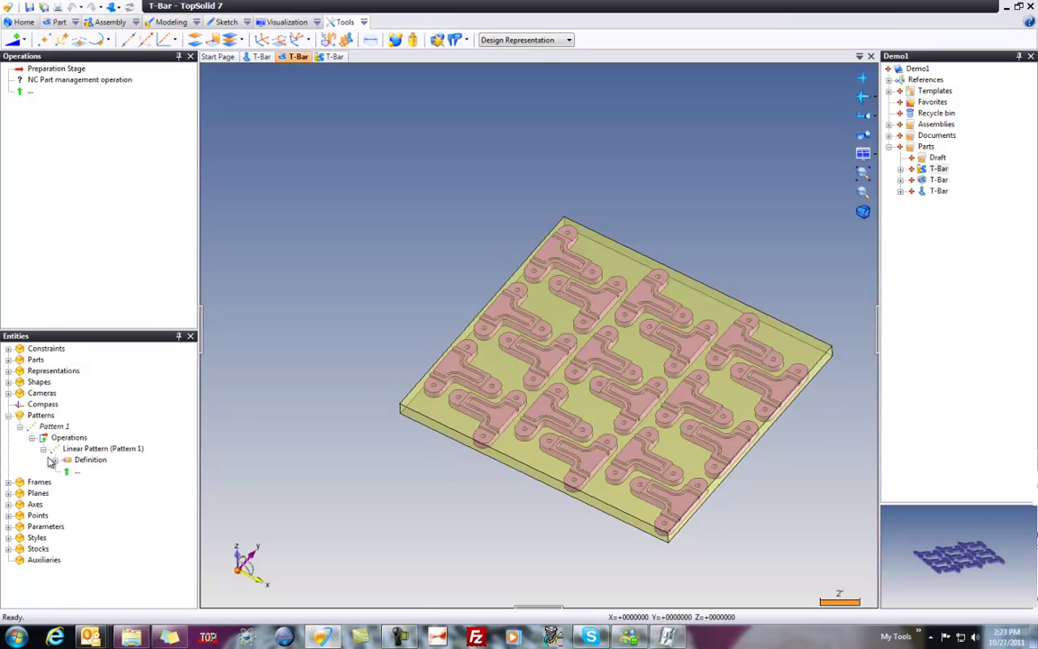
left_click(55, 459)
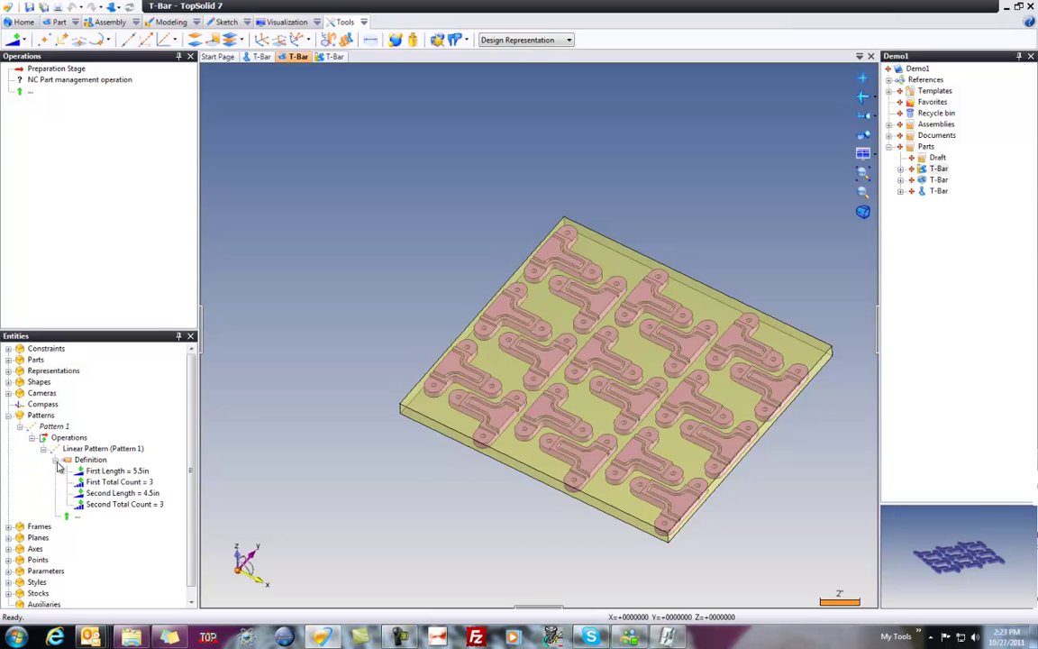
- Set First Total Count to 5 and Second Total Count to 4, then save the document
double_click(119, 483)
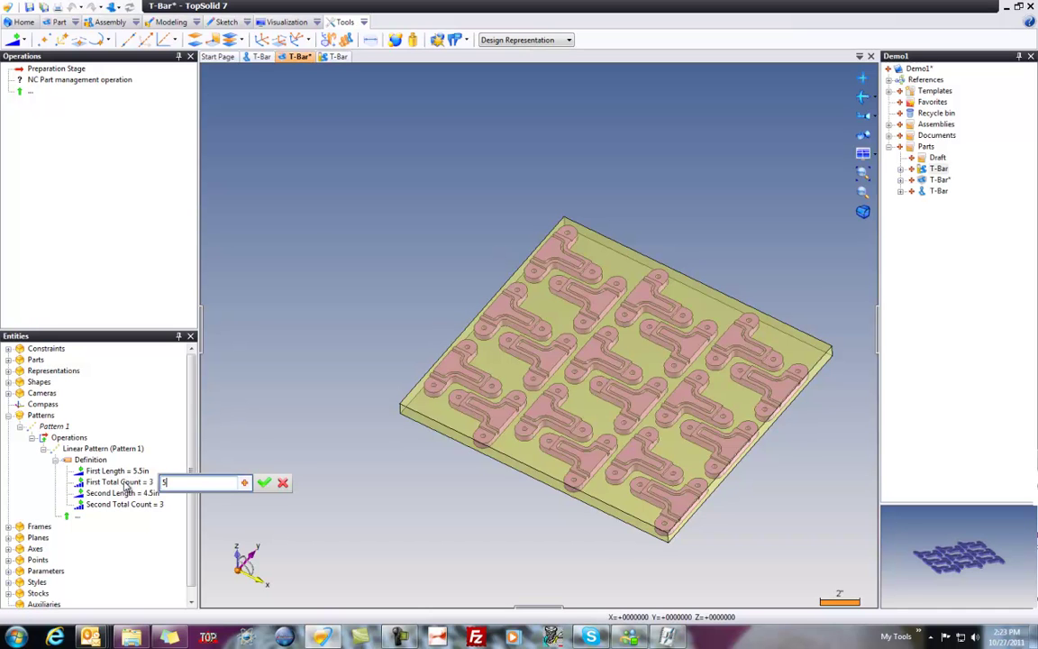
type("5")
key("Return")
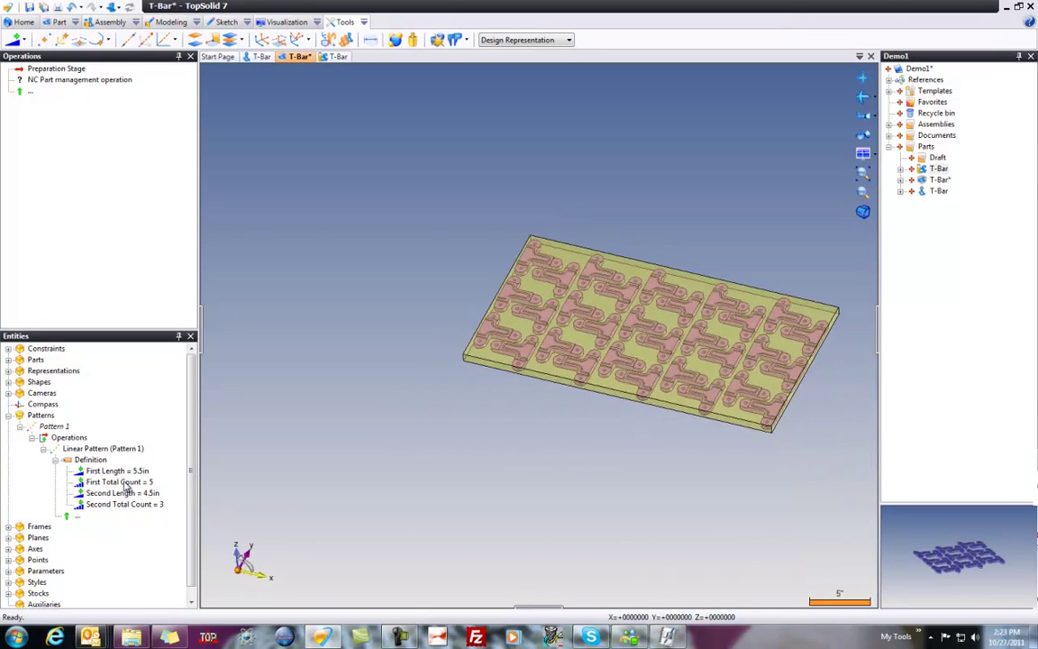
double_click(144, 506)
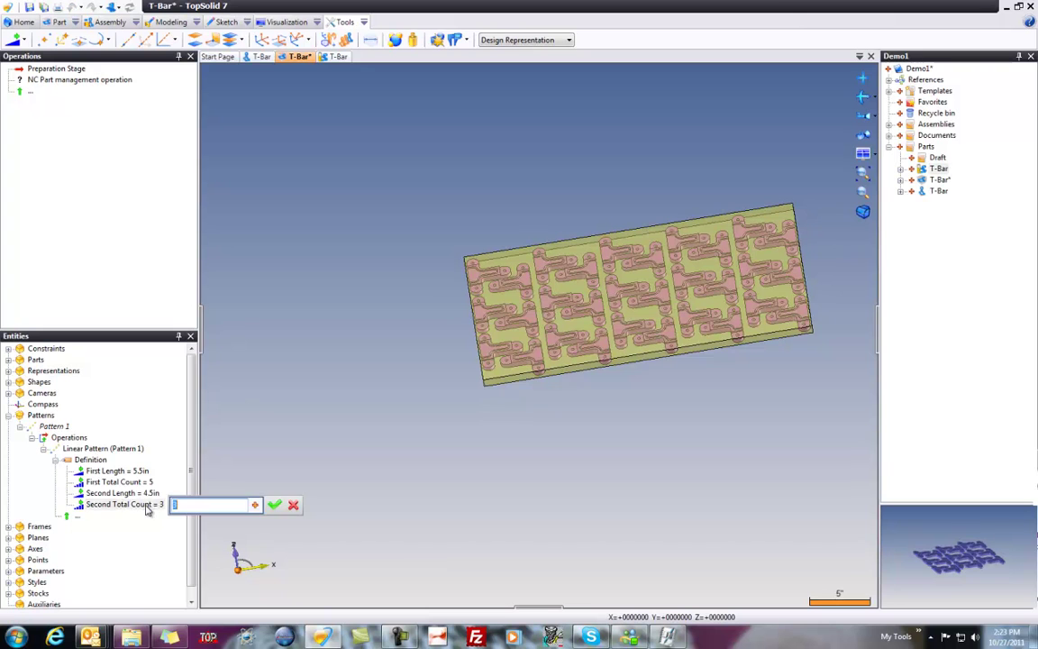
type("4")
key("Return")
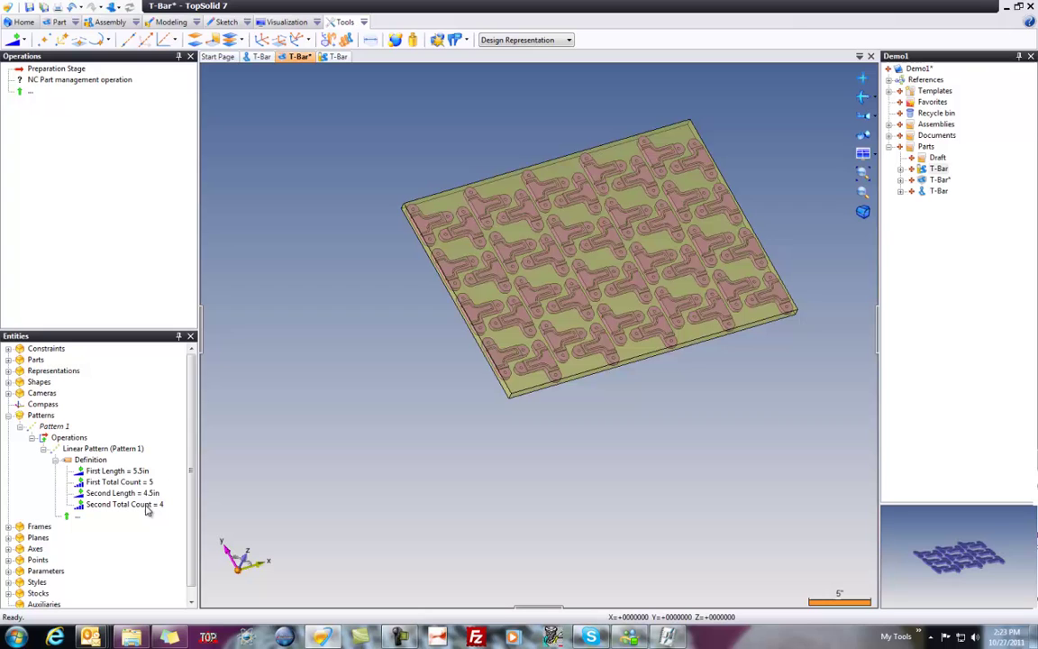
key("ctrl+s")
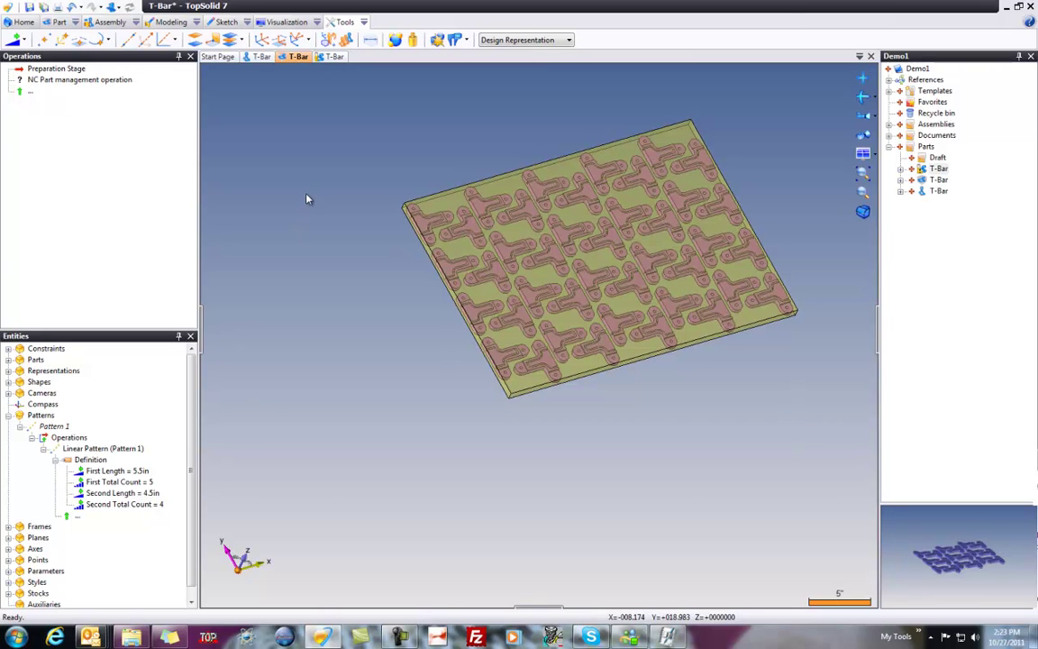
- Back in the machining document, update the 1: Facing operation for the 5×4 pattern
left_click(335, 57)
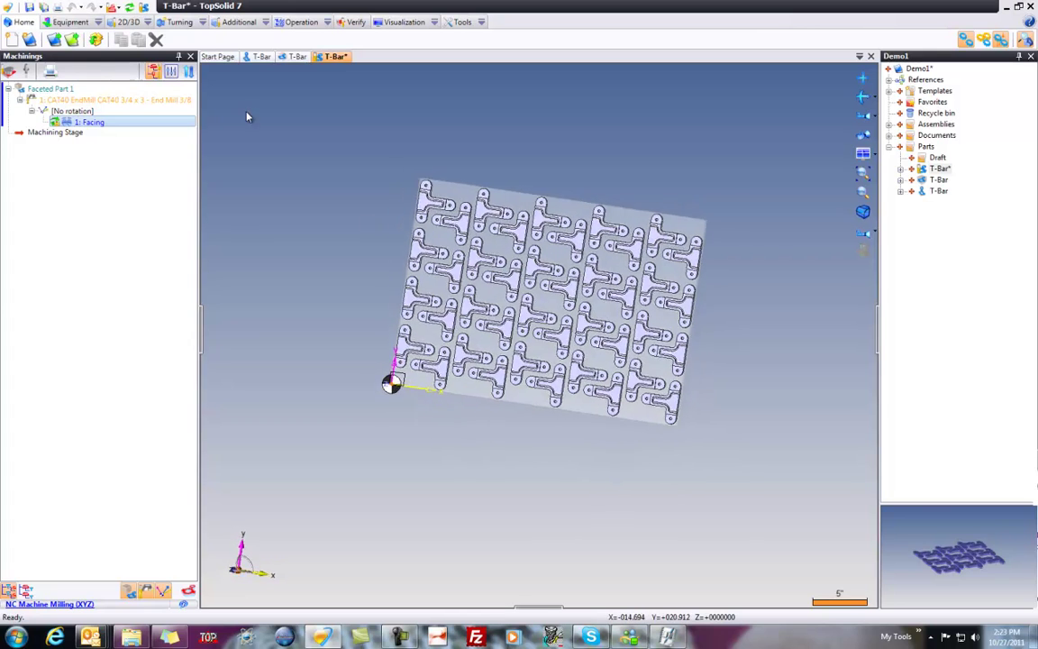
left_click(144, 7)
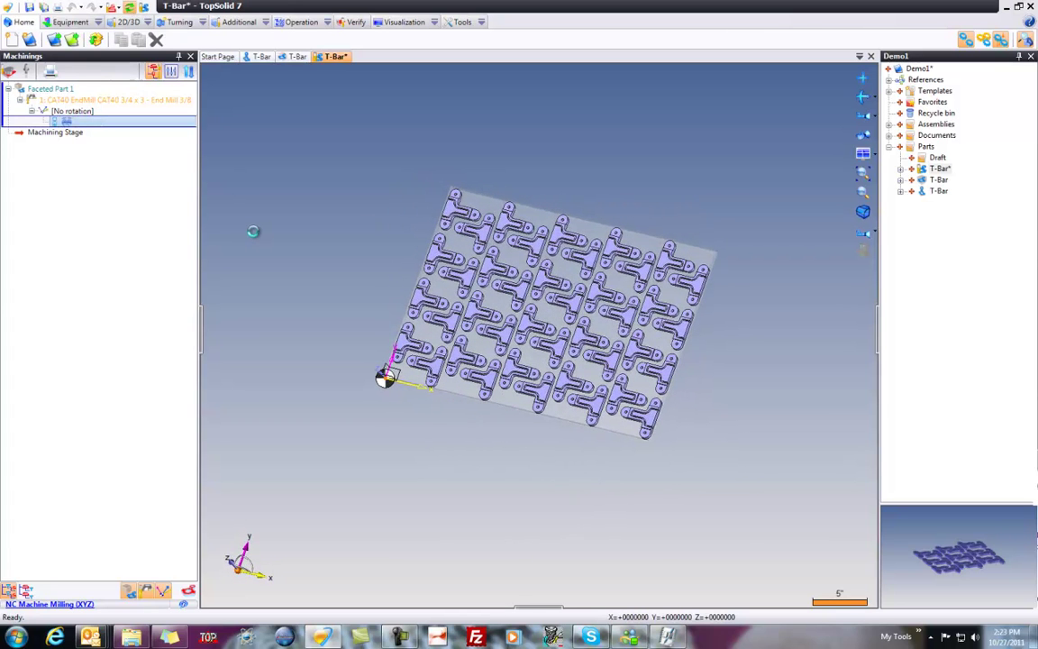